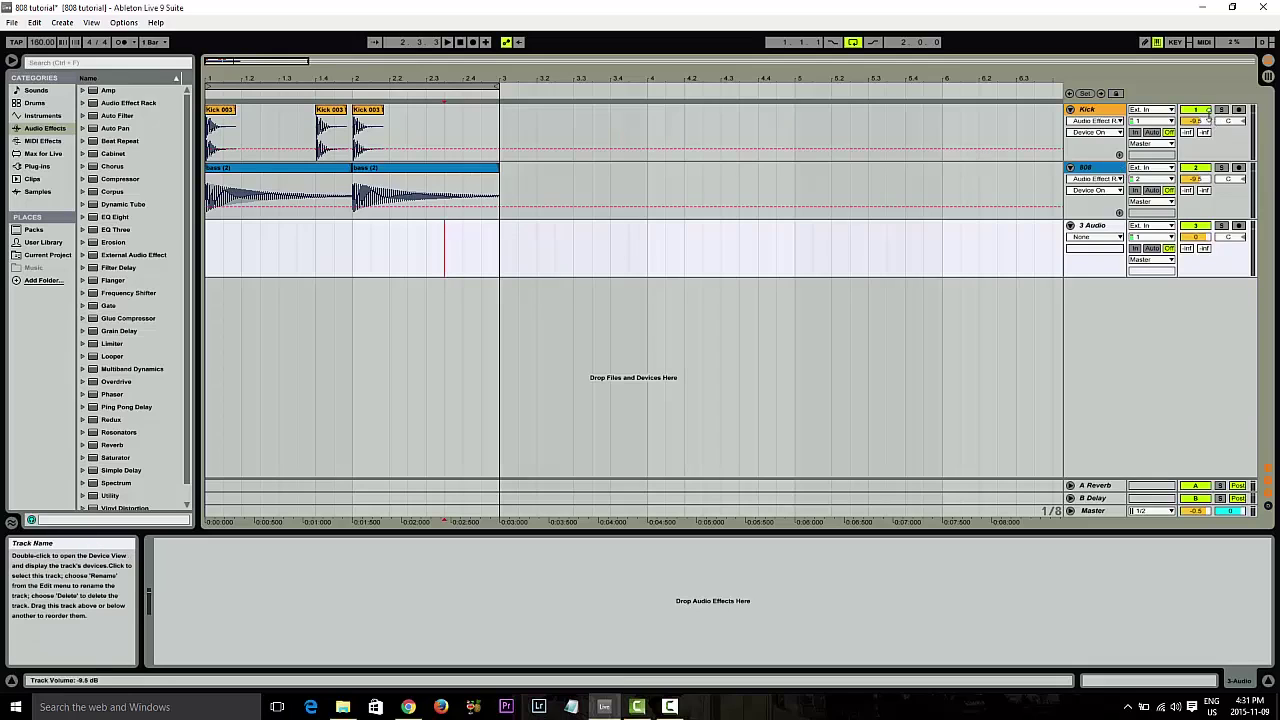
Check the 808 track's effect chain, then show the Kick track's chain with its inactive EQ Eight
click(1095, 113)
click(1103, 170)
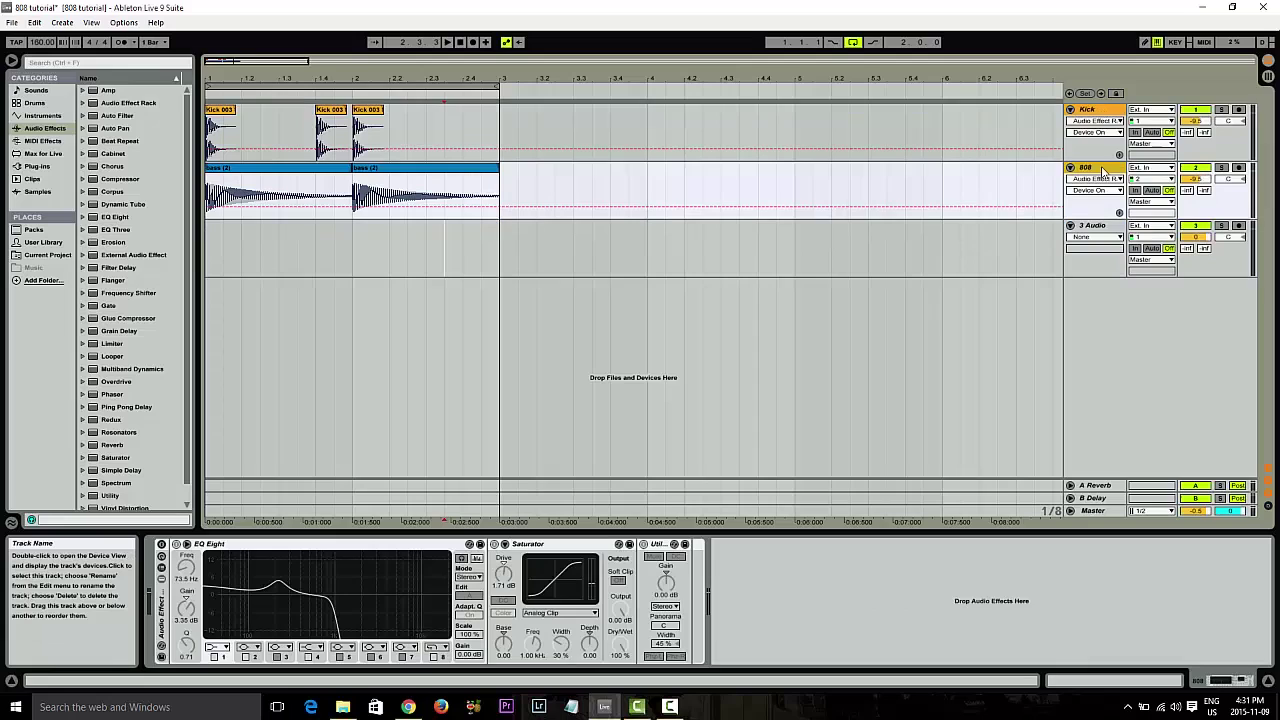
click(1103, 116)
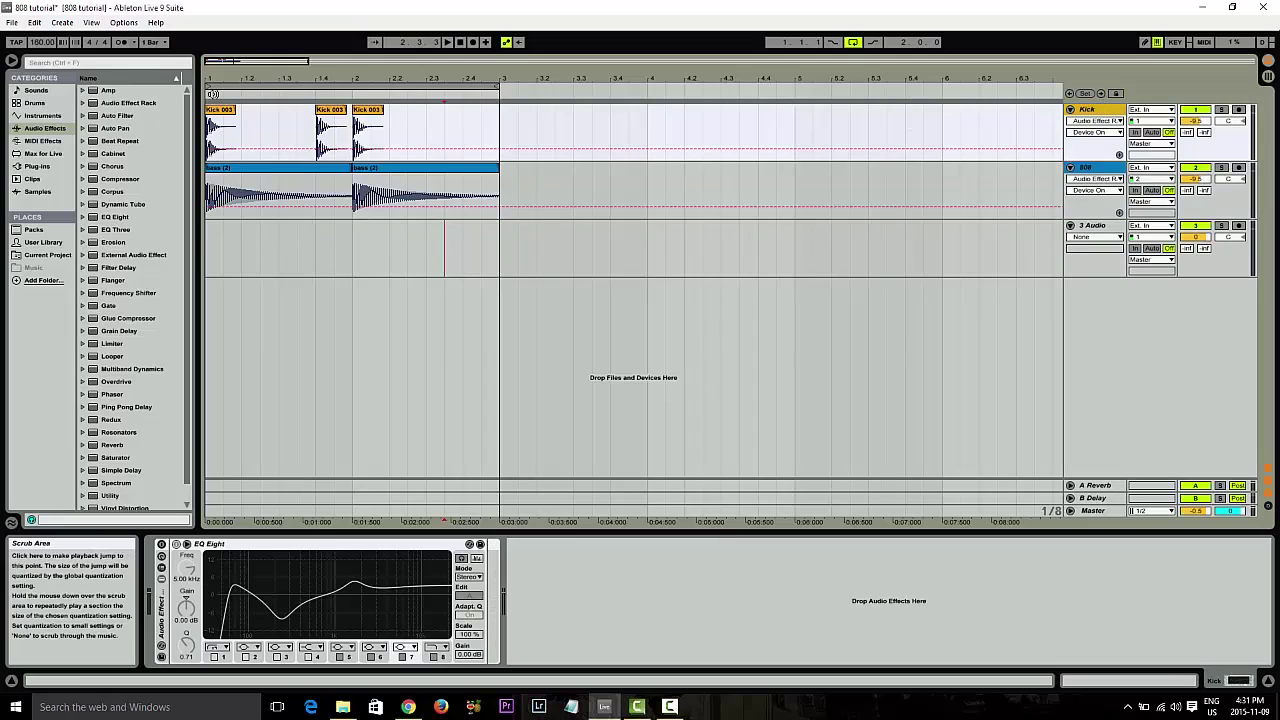
Play the beat and solo the Kick, then solo the 808 instead
key(space)
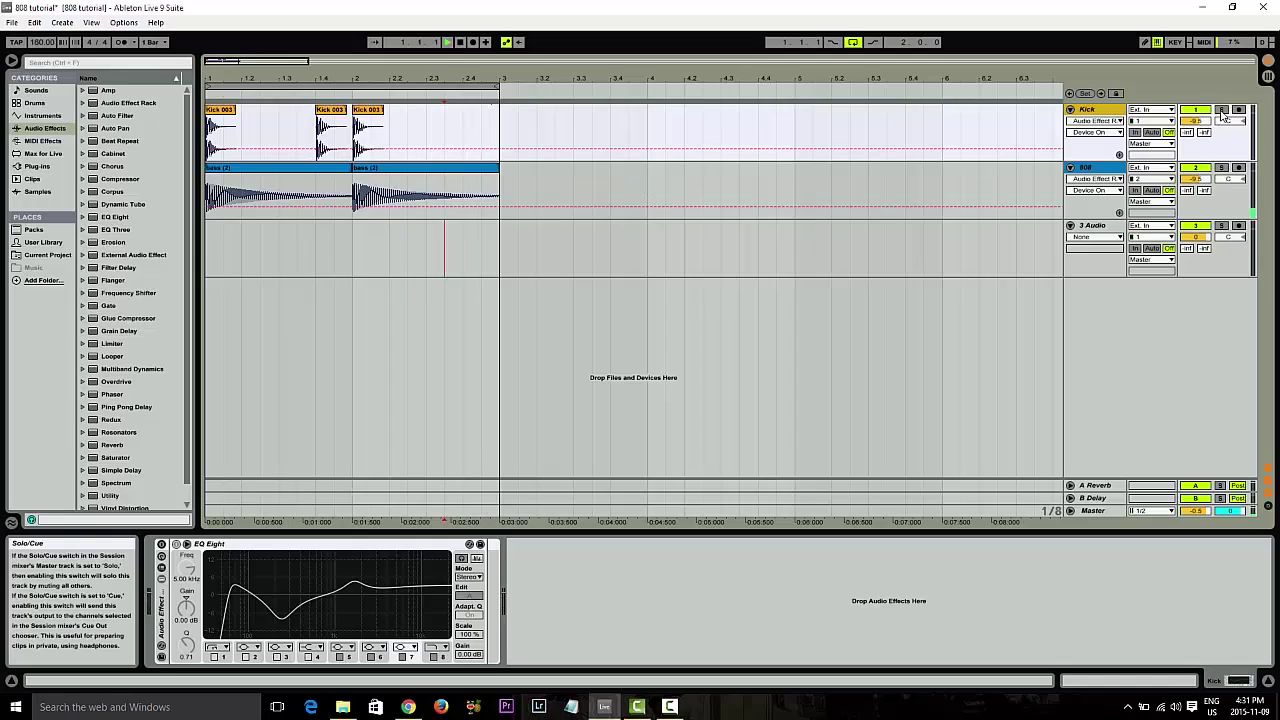
click(1222, 110)
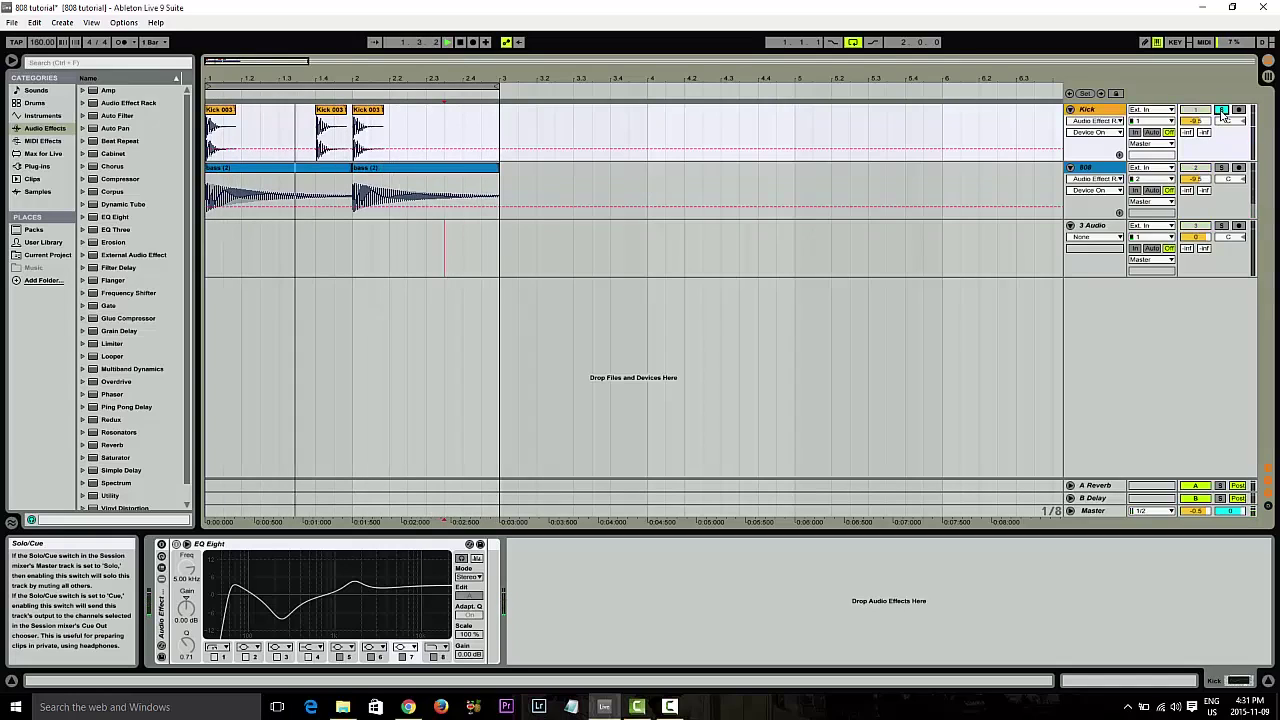
click(1222, 168)
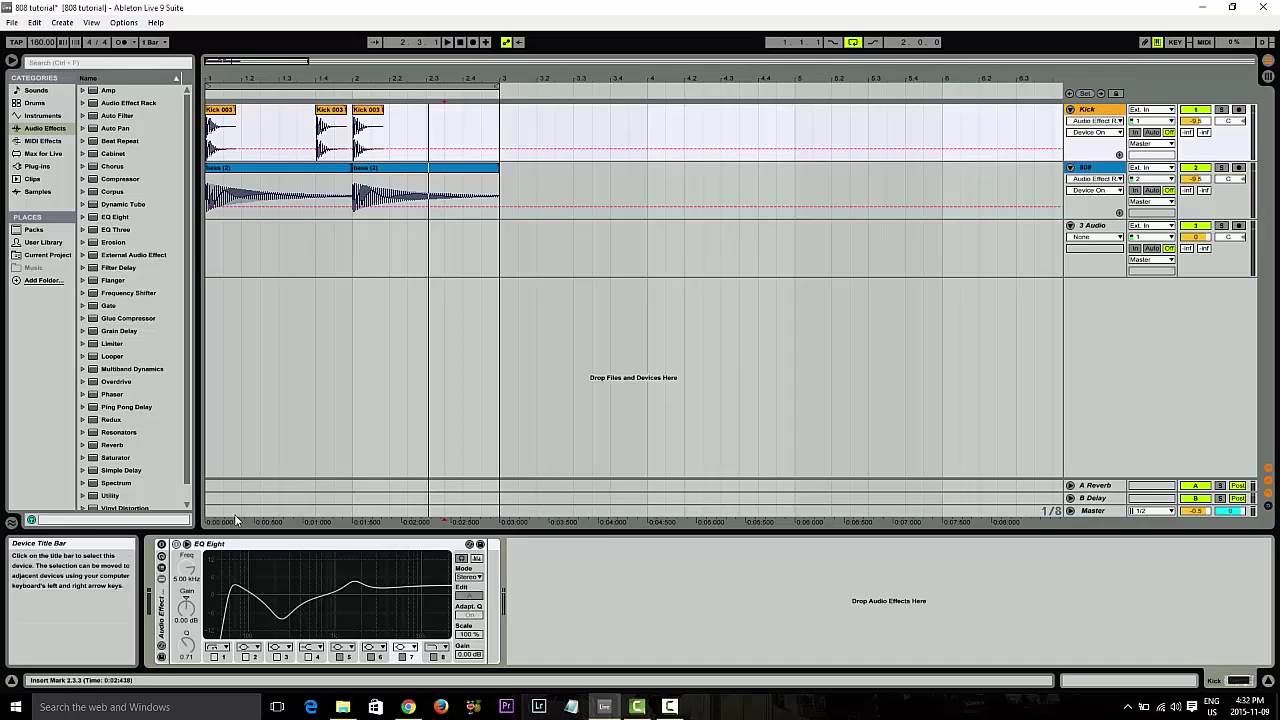
Switch on the Kick's EQ Eight and turn off bands 2, 3 and 4
click(161, 544)
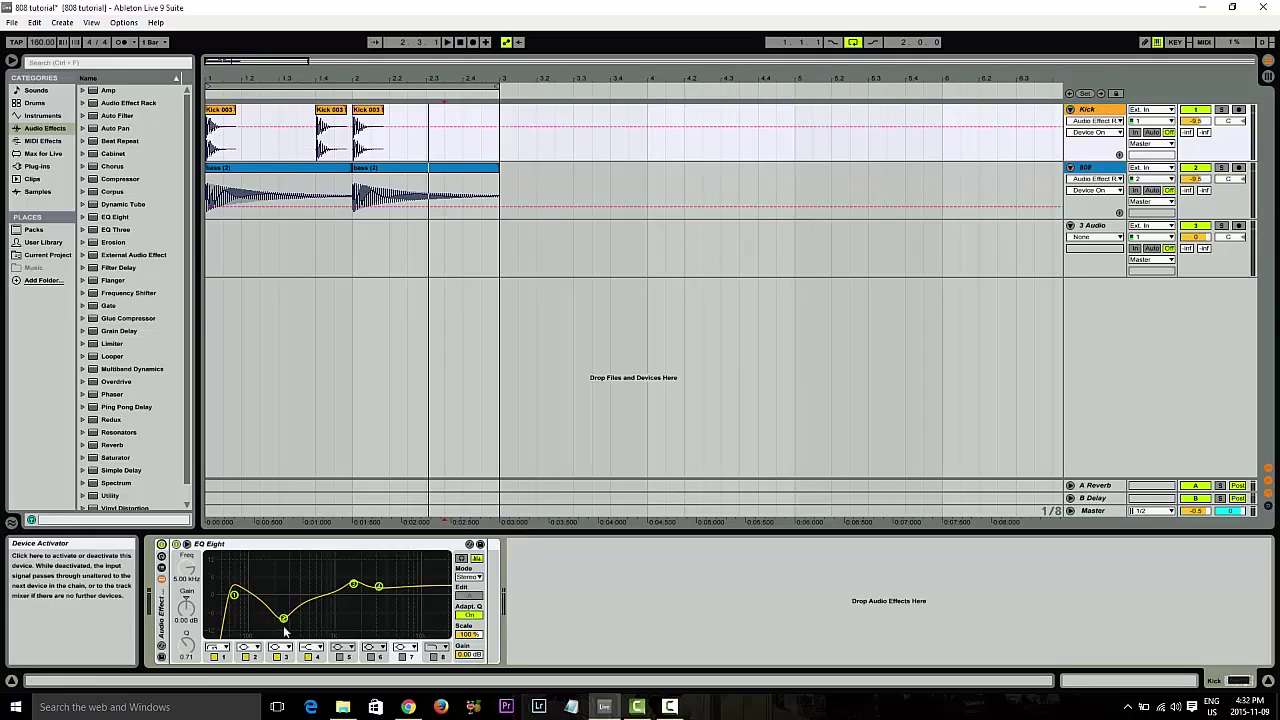
click(252, 657)
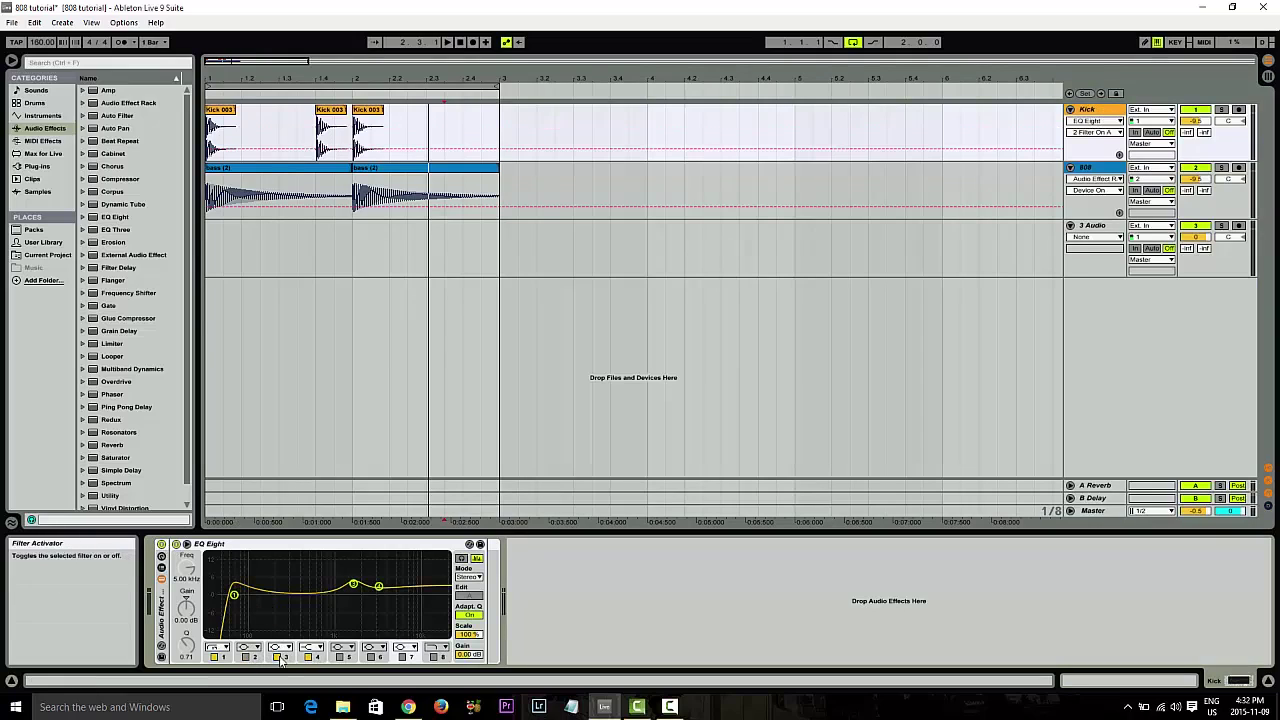
click(282, 657)
click(310, 657)
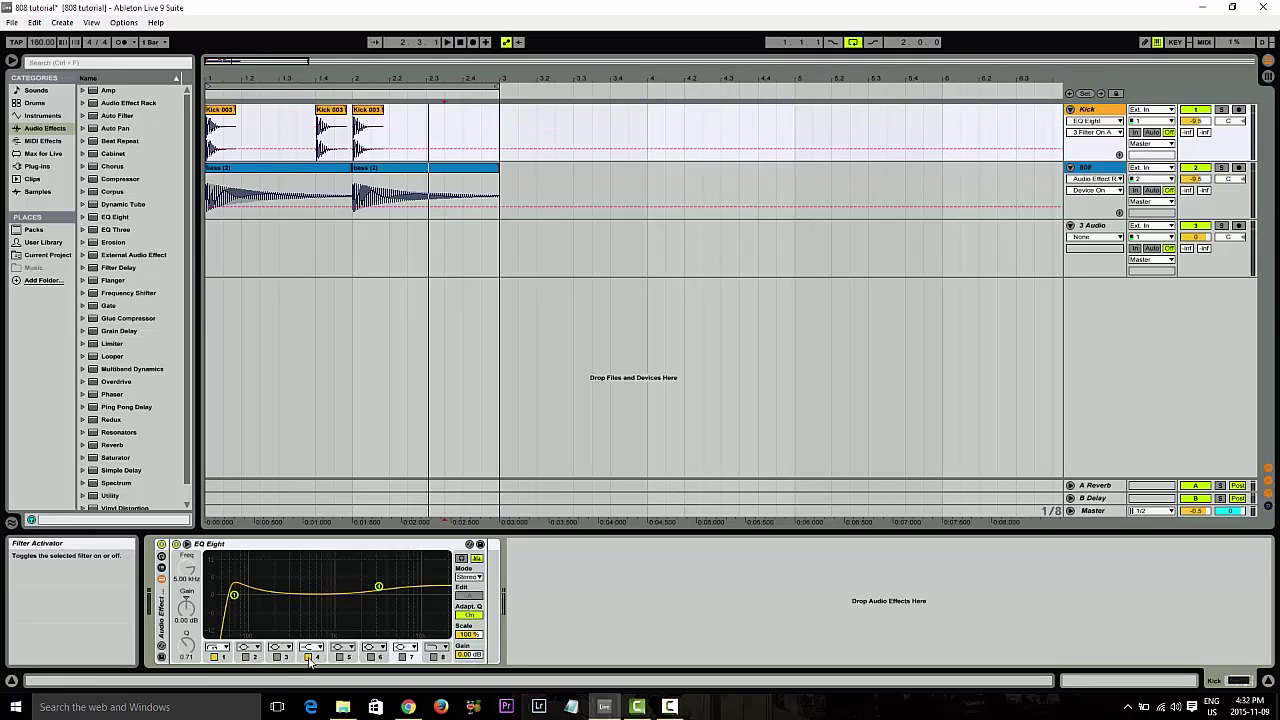
Inspect band 1's 63.5 Hz low-cut, then play and stop the kick to hear it
click(235, 597)
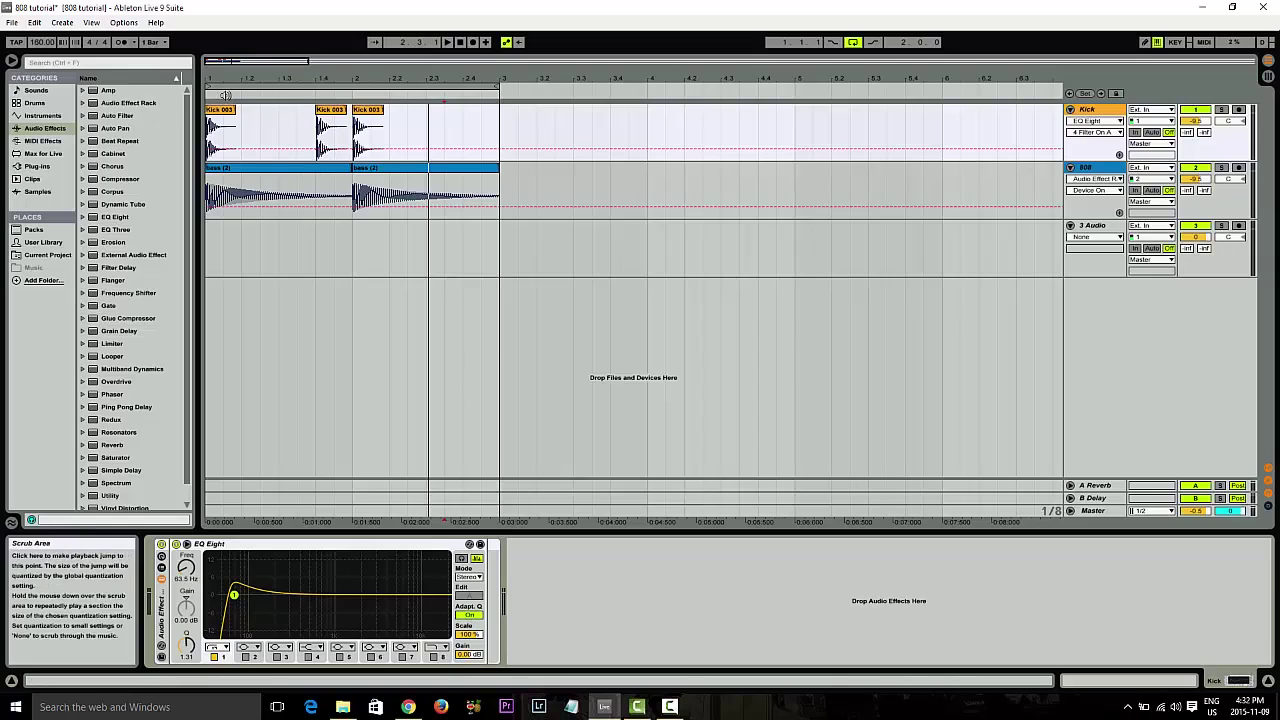
click(223, 93)
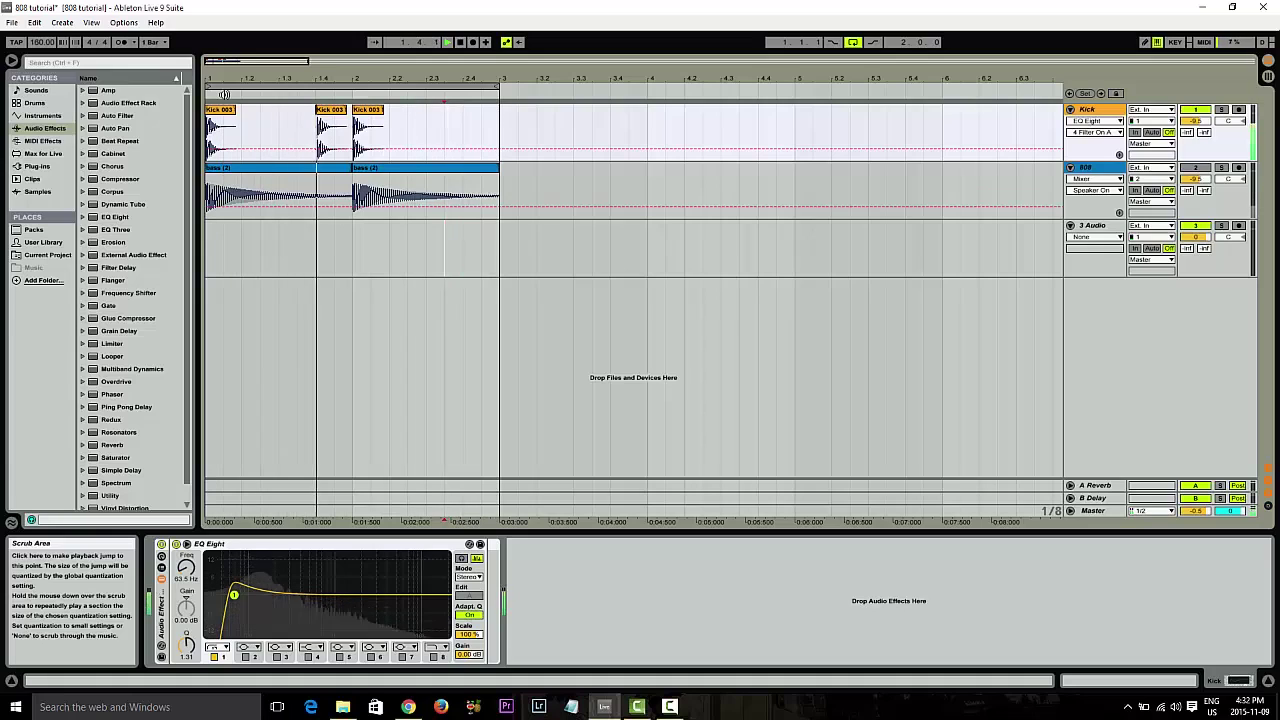
key(space)
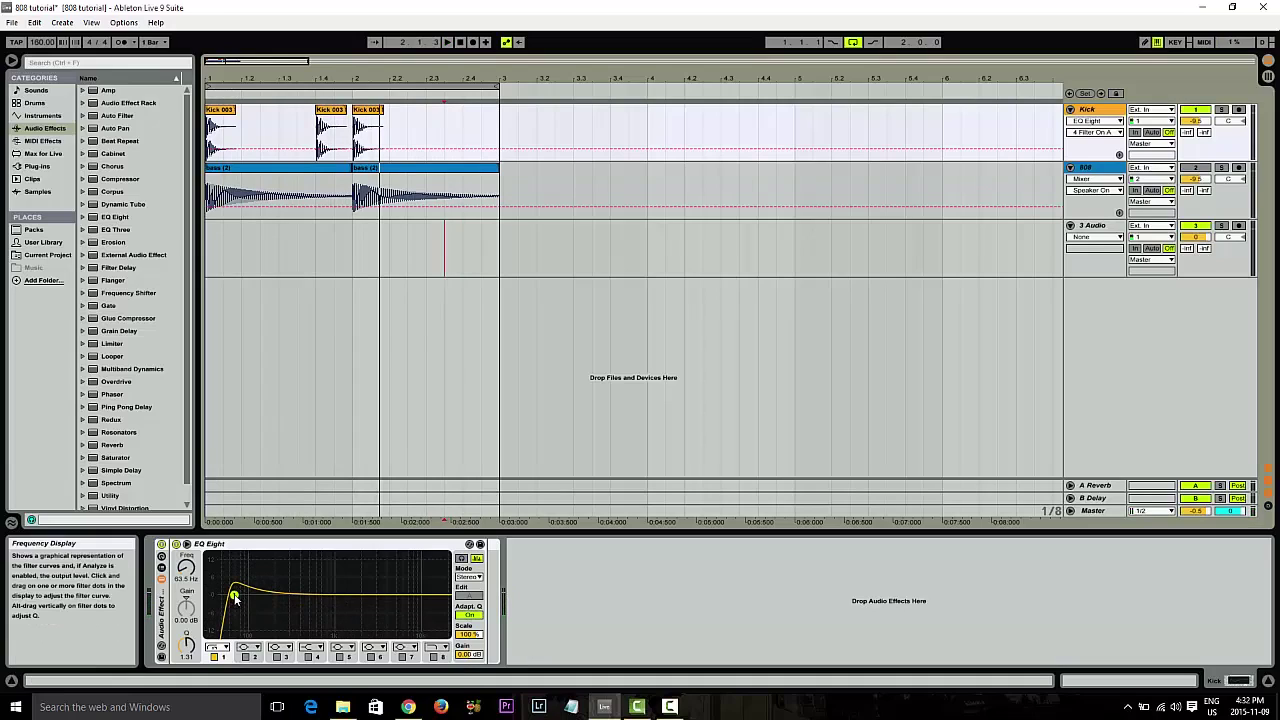
Bypass band 1 and play the kick, then re-enable the 63.5 Hz low-cut and stop
click(213, 657)
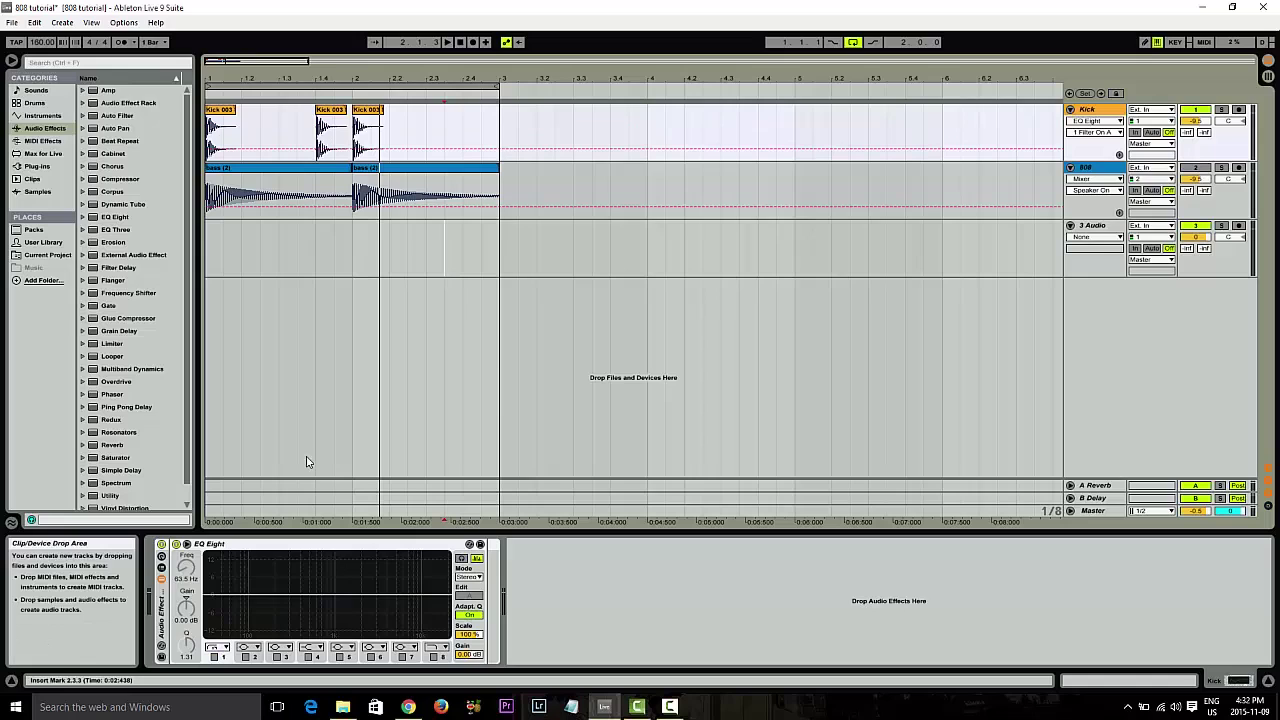
click(447, 42)
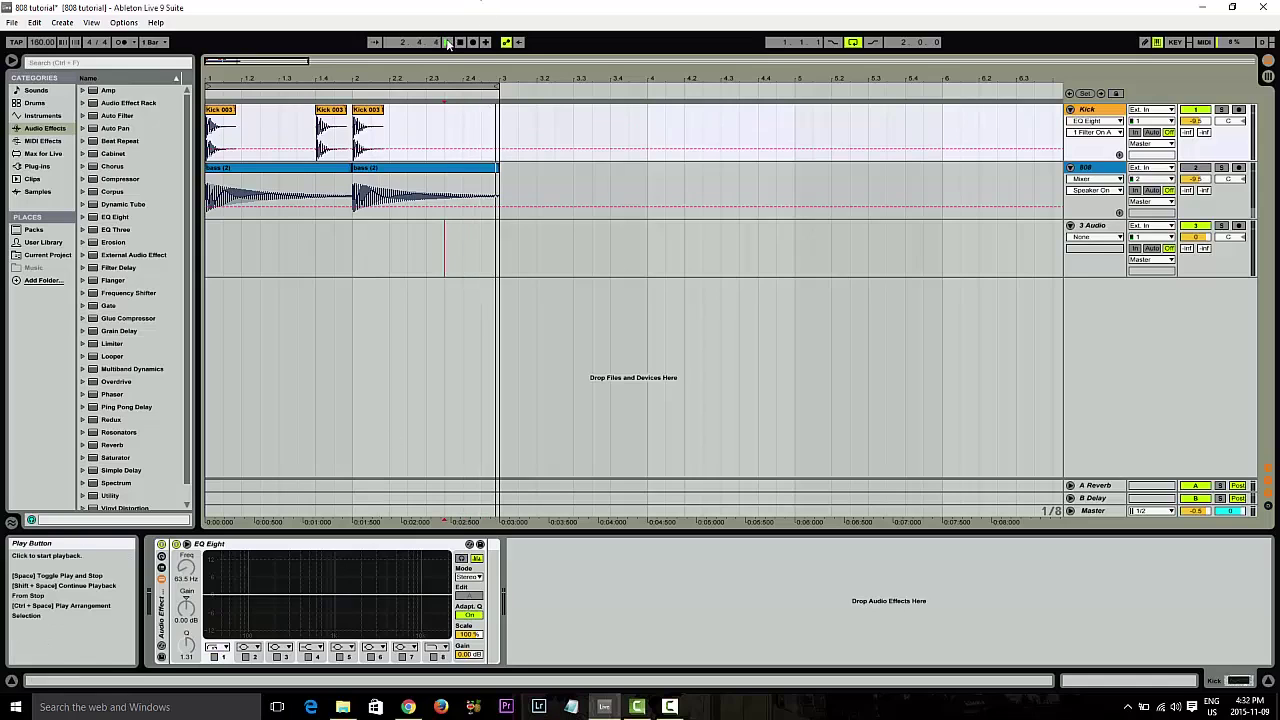
click(214, 657)
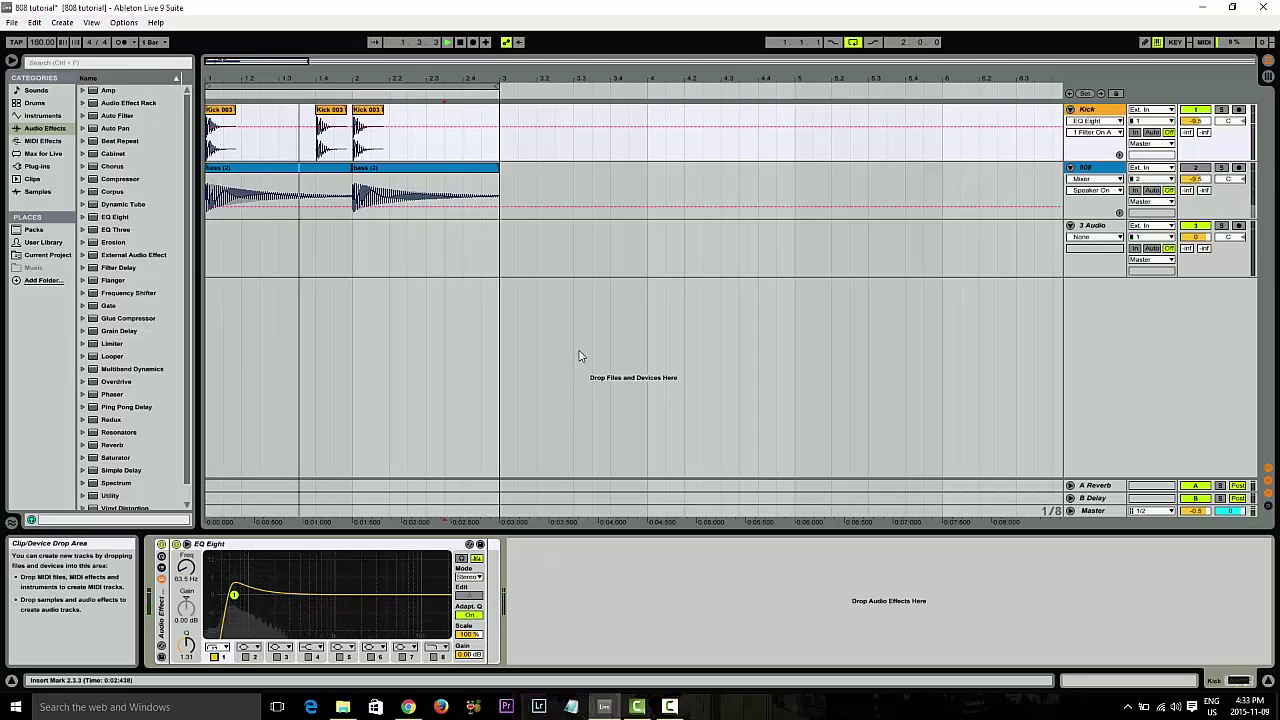
key(space)
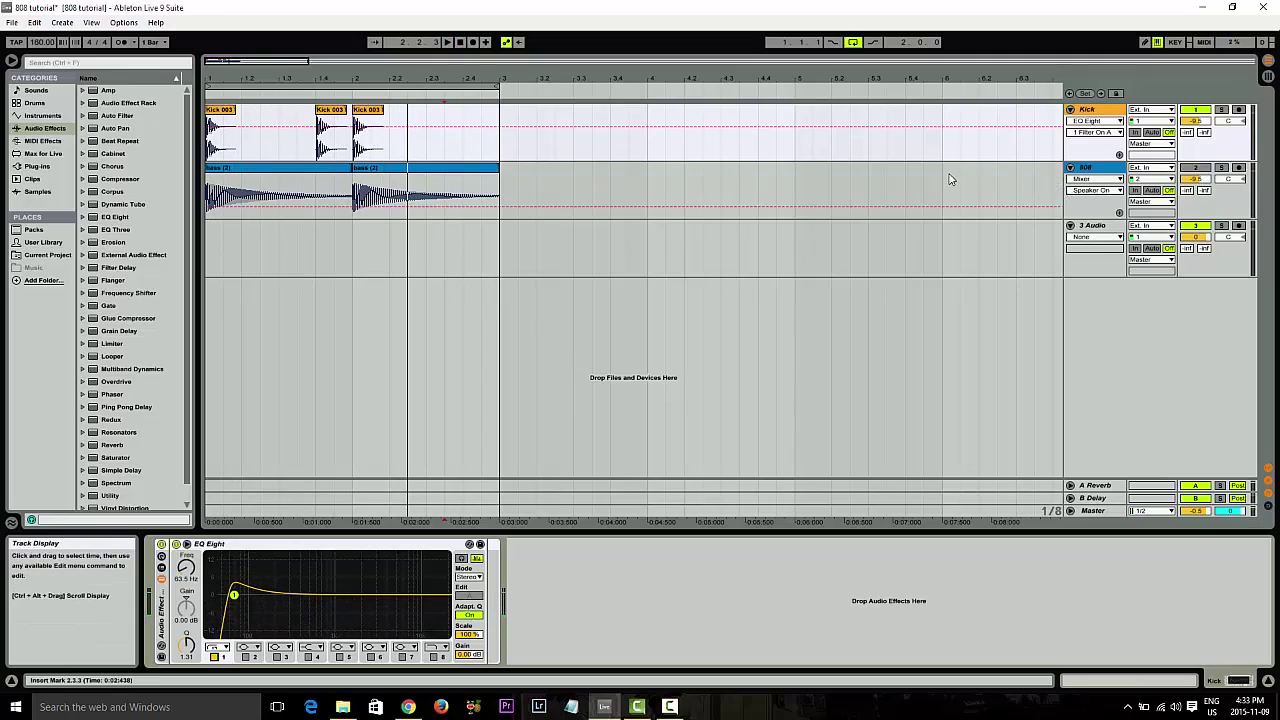
Enable the Kick EQ's 245 Hz dip on band 2 and compare it on and off during playback
click(245, 657)
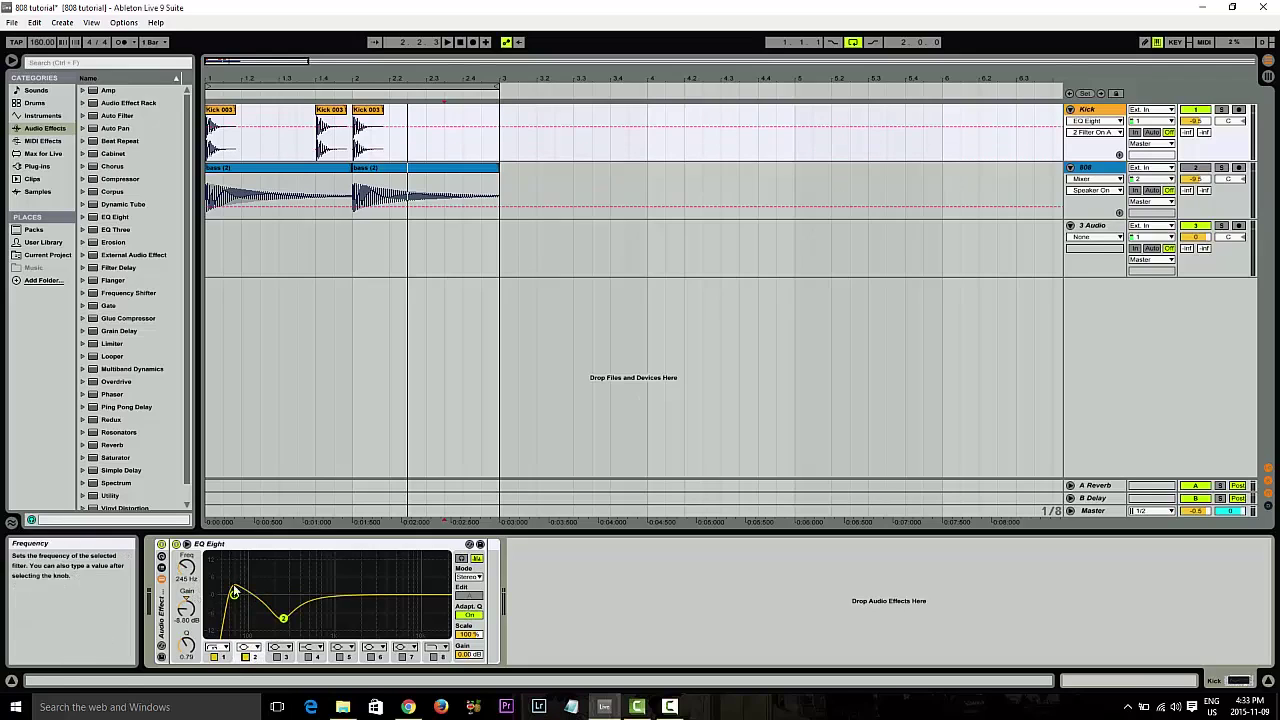
click(447, 43)
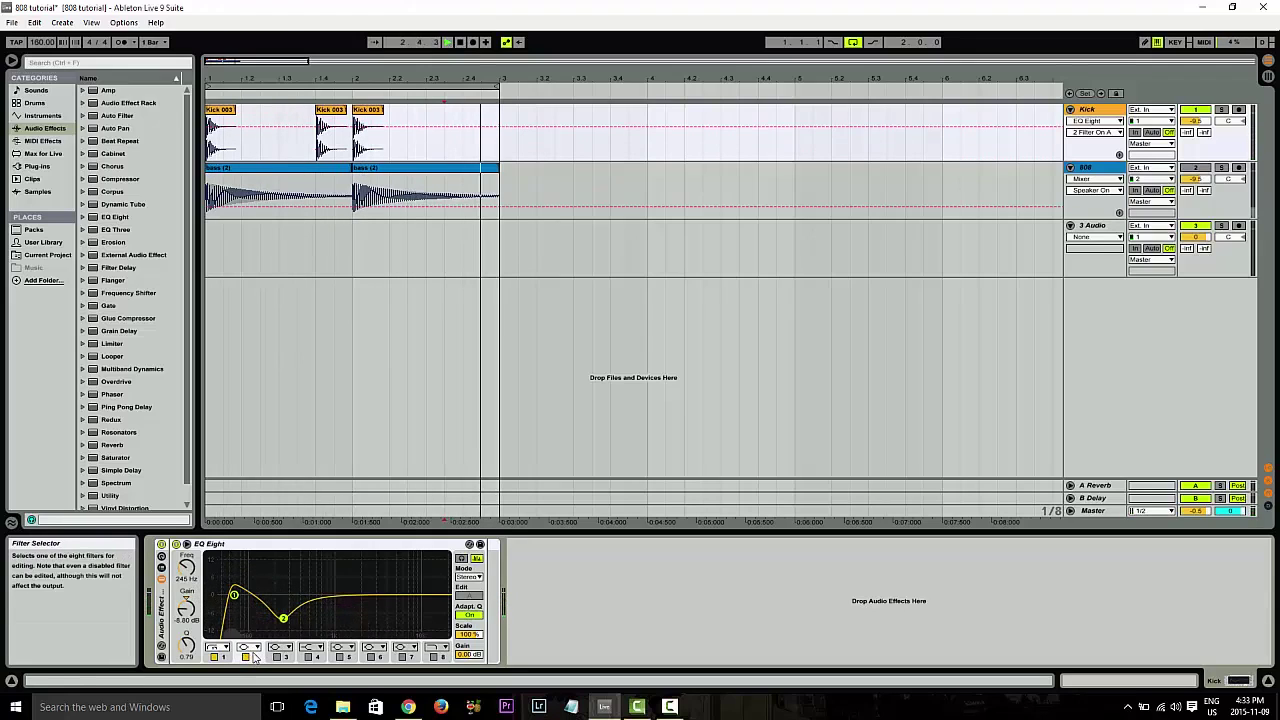
click(245, 658)
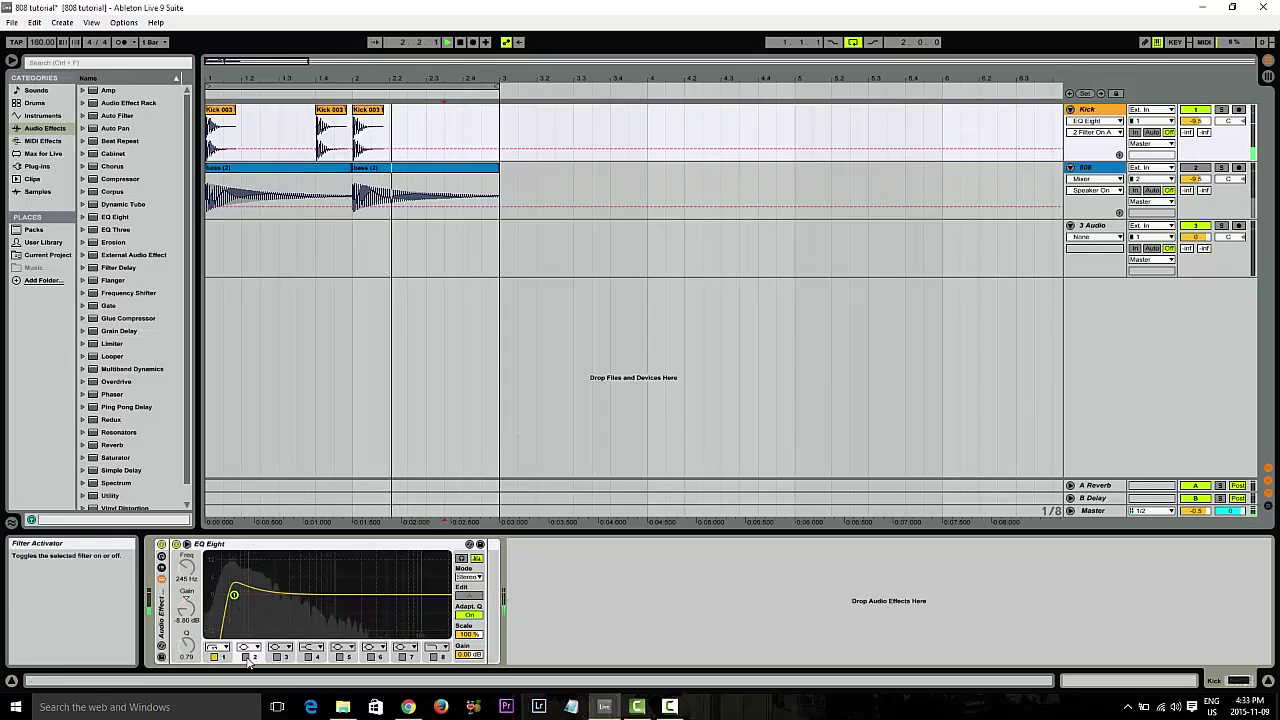
key(ctrl+z)
key(space)
Enable band 3's 4.09 dB boost at 1.67 kHz and compare it in and out while playing
click(277, 657)
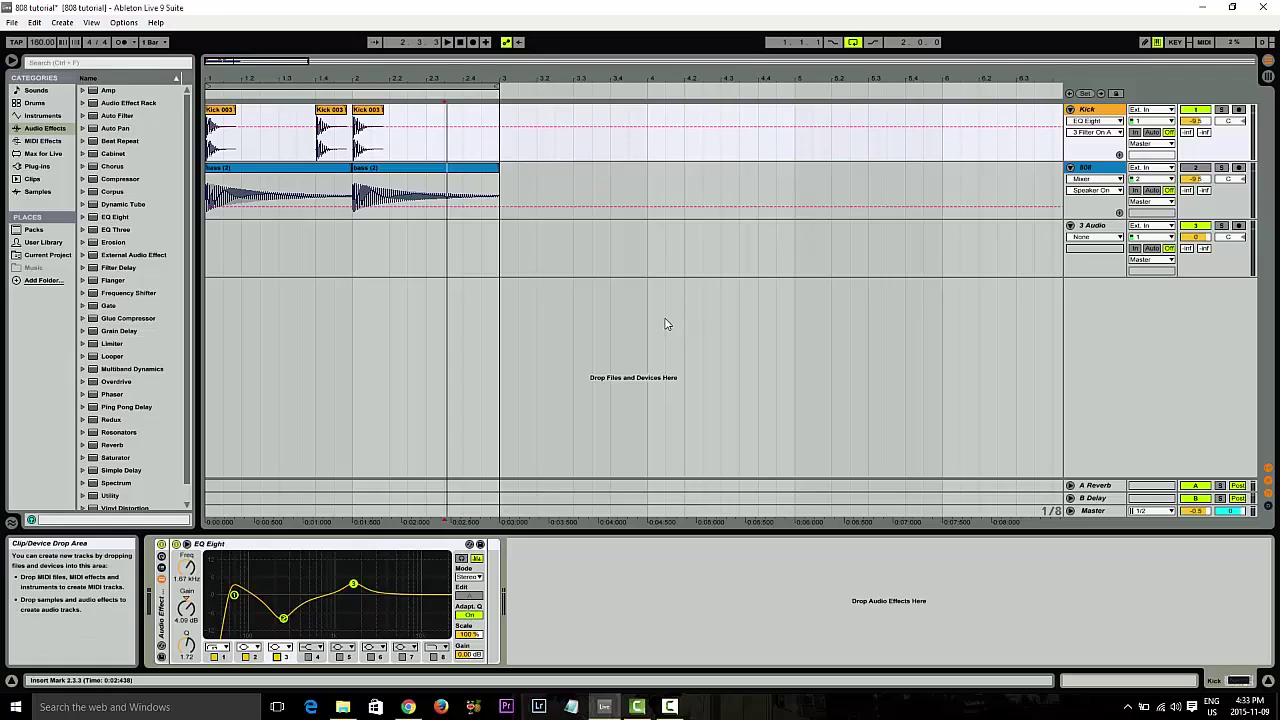
key(space)
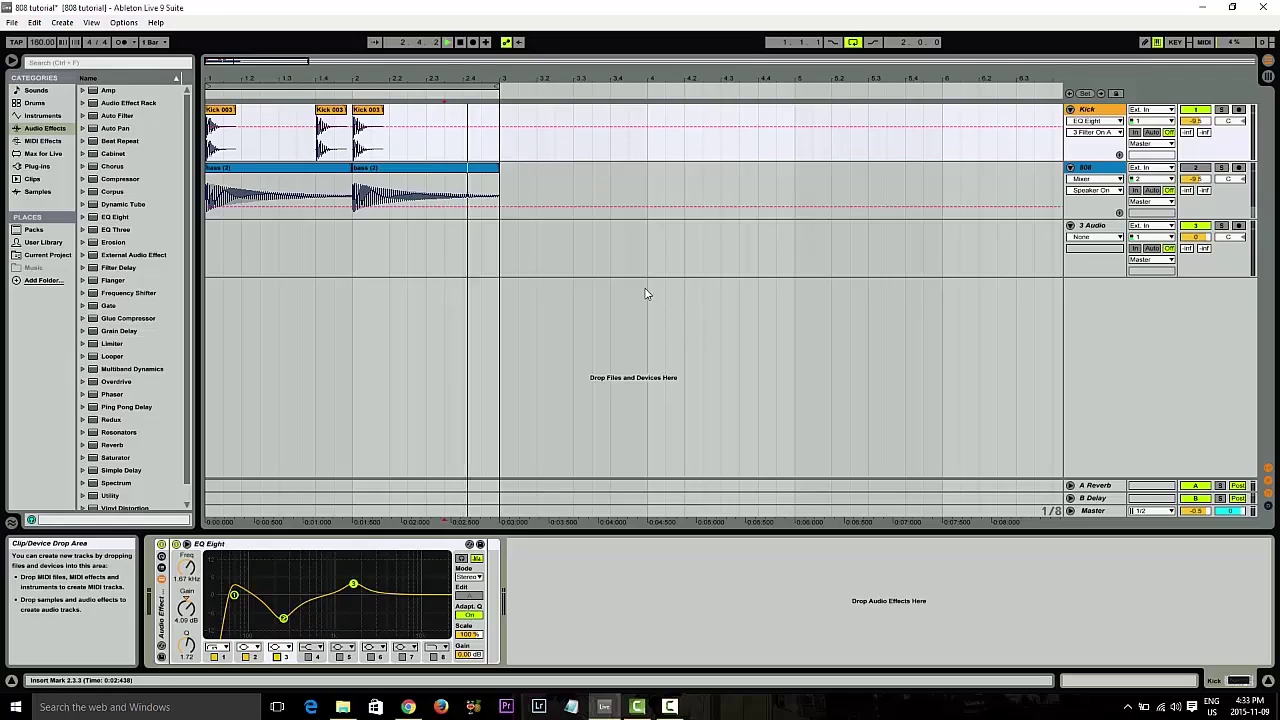
click(277, 656)
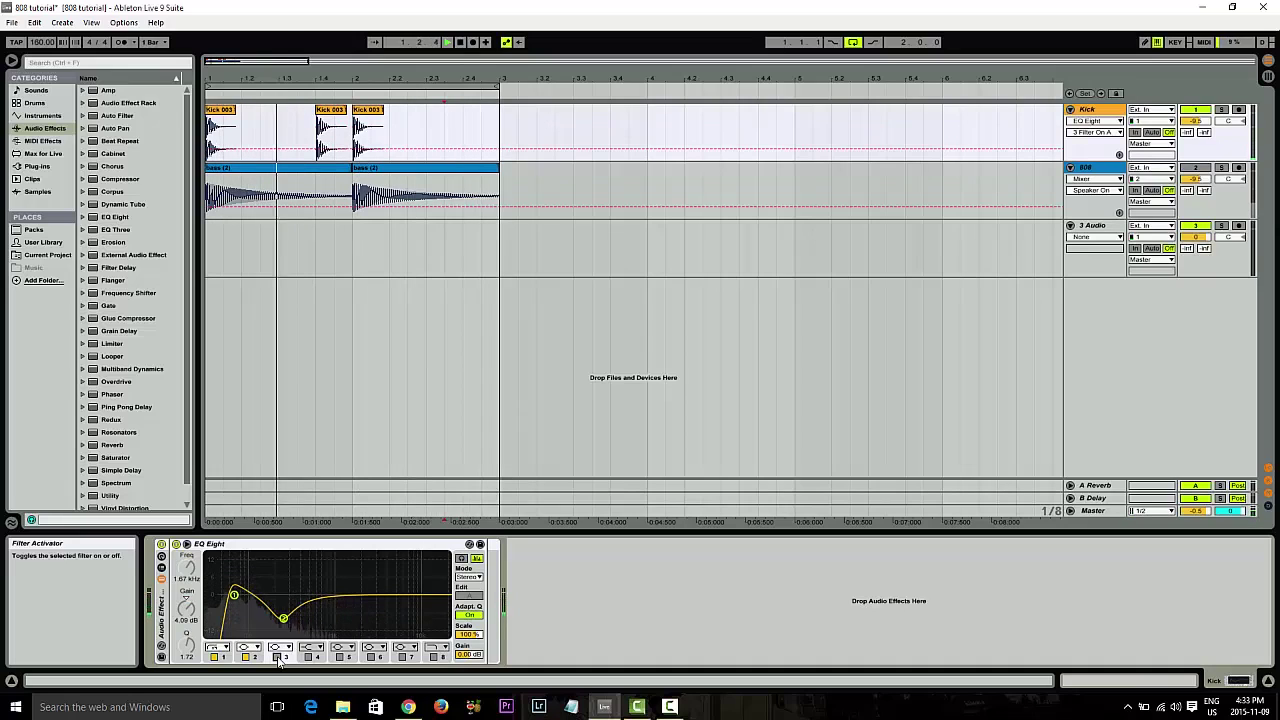
click(277, 656)
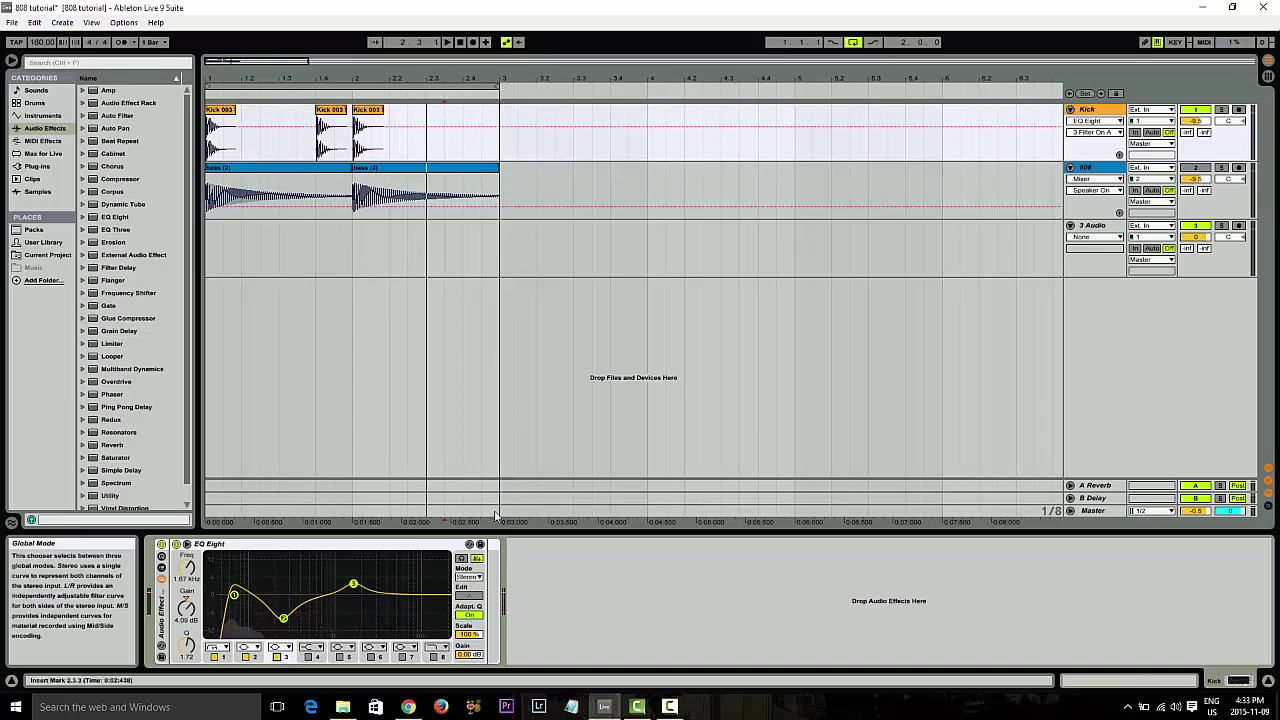
Enable band 4's 3.10 dB boost at 3.35 kHz, compare it in and out, and leave it on
click(308, 656)
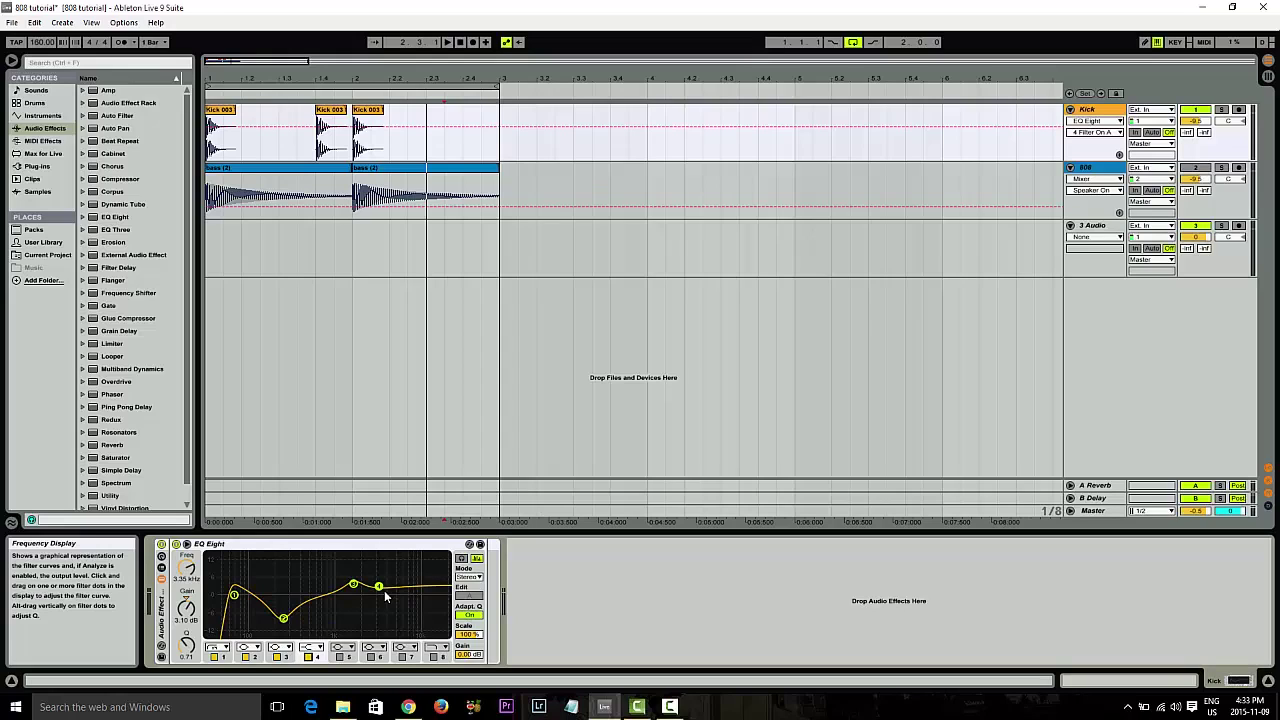
key(space)
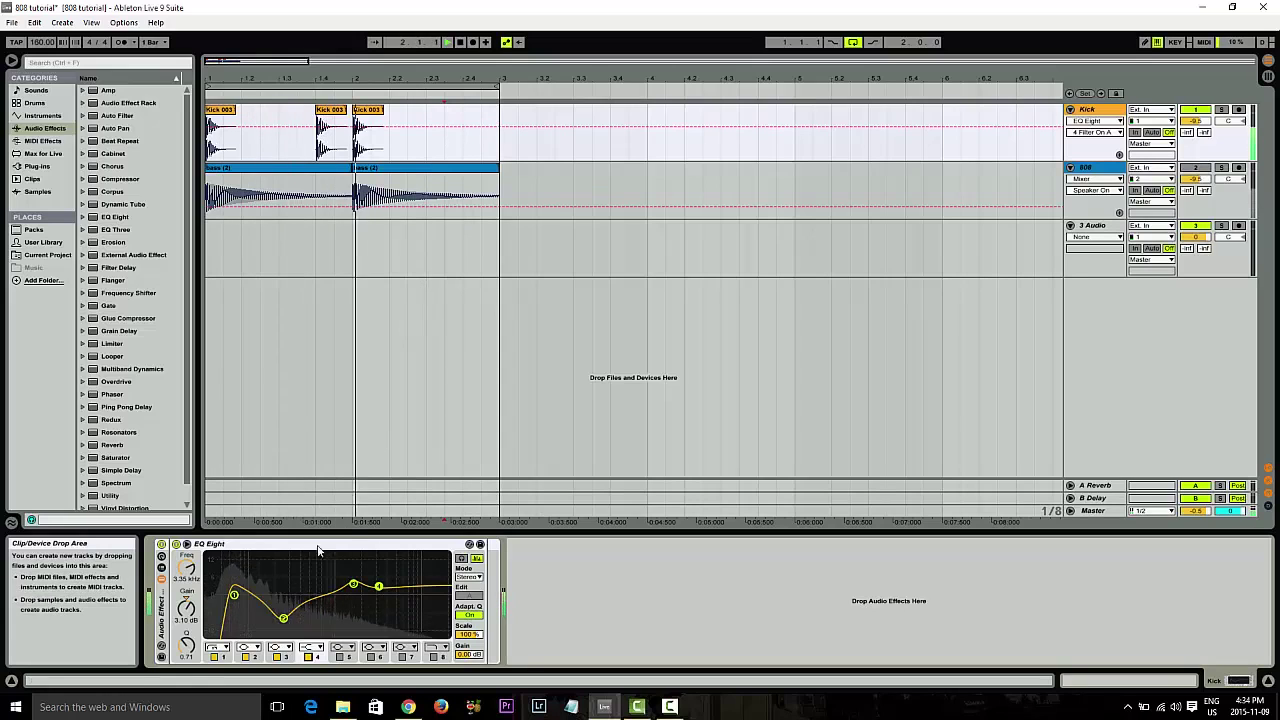
click(309, 658)
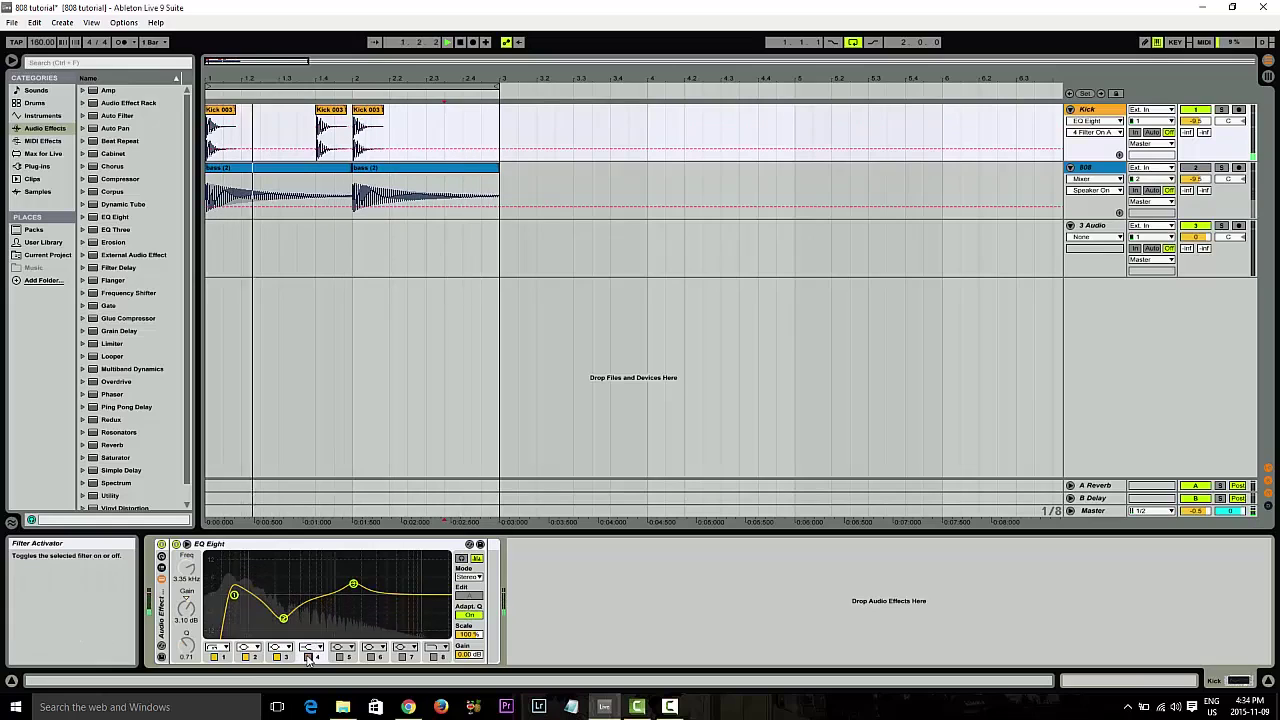
click(309, 658)
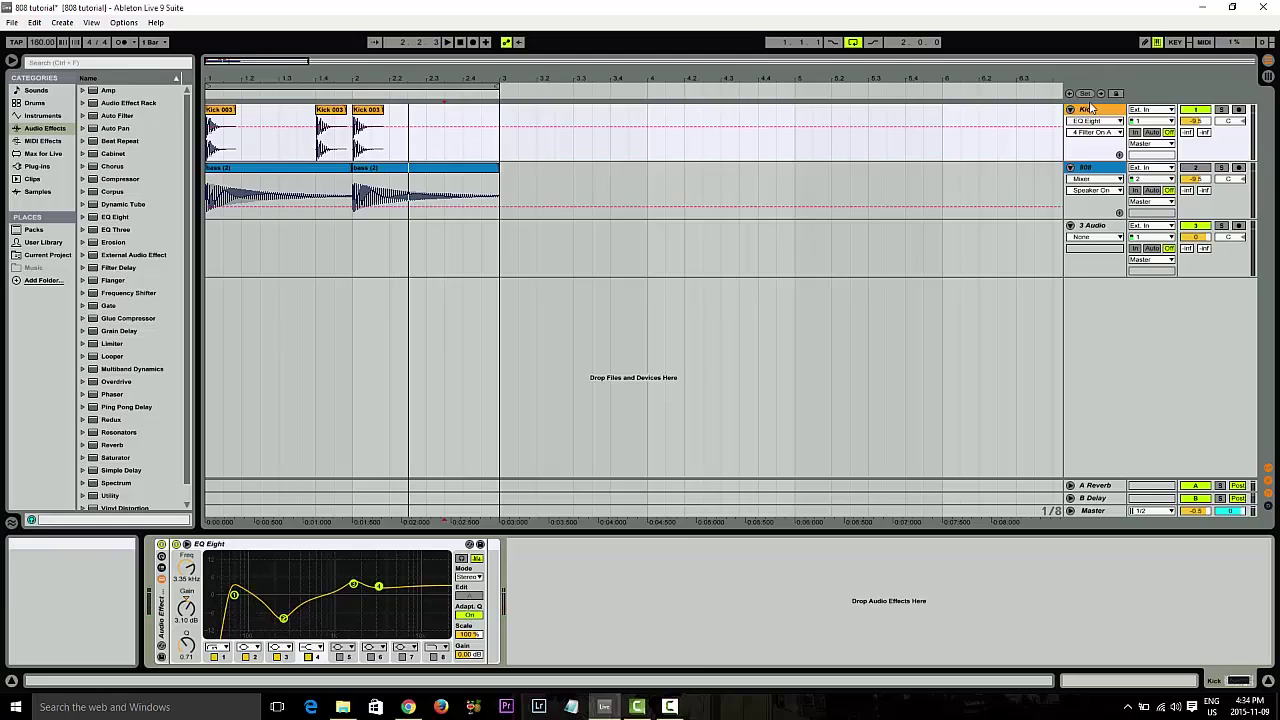
On the 808 track, select all chain devices, switch them back on, then select the Saturator
click(1086, 168)
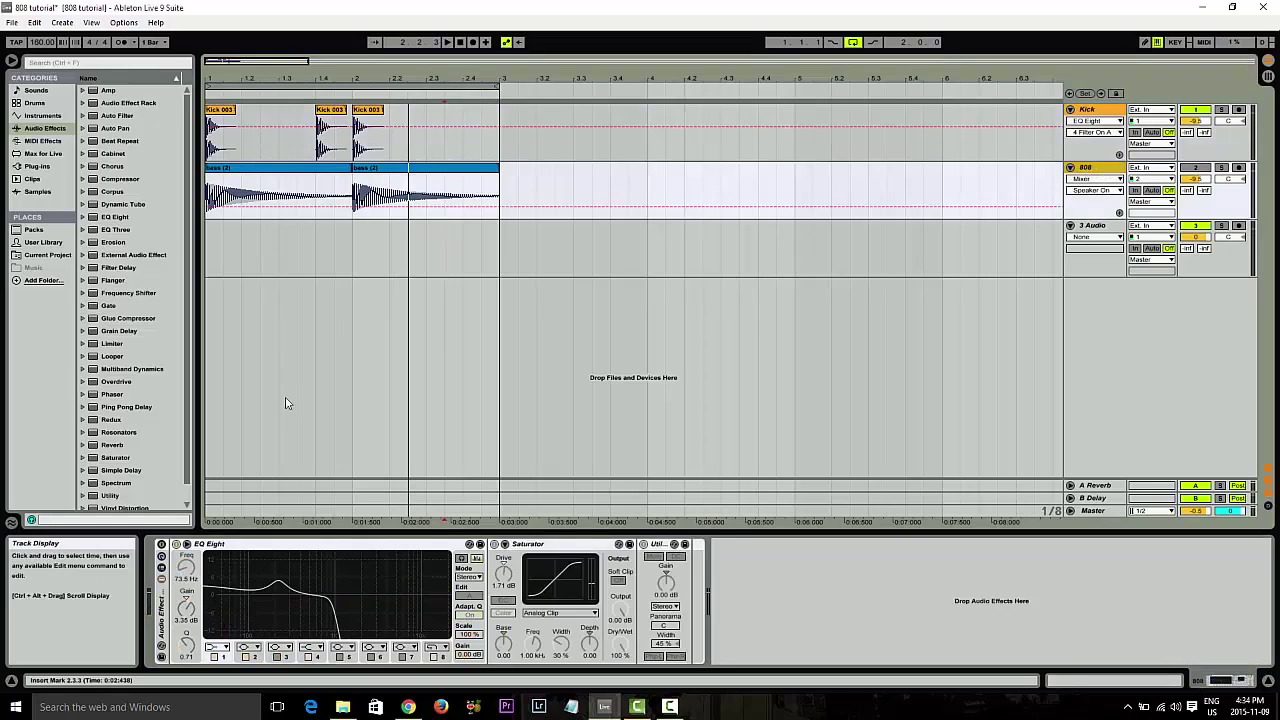
click(178, 545)
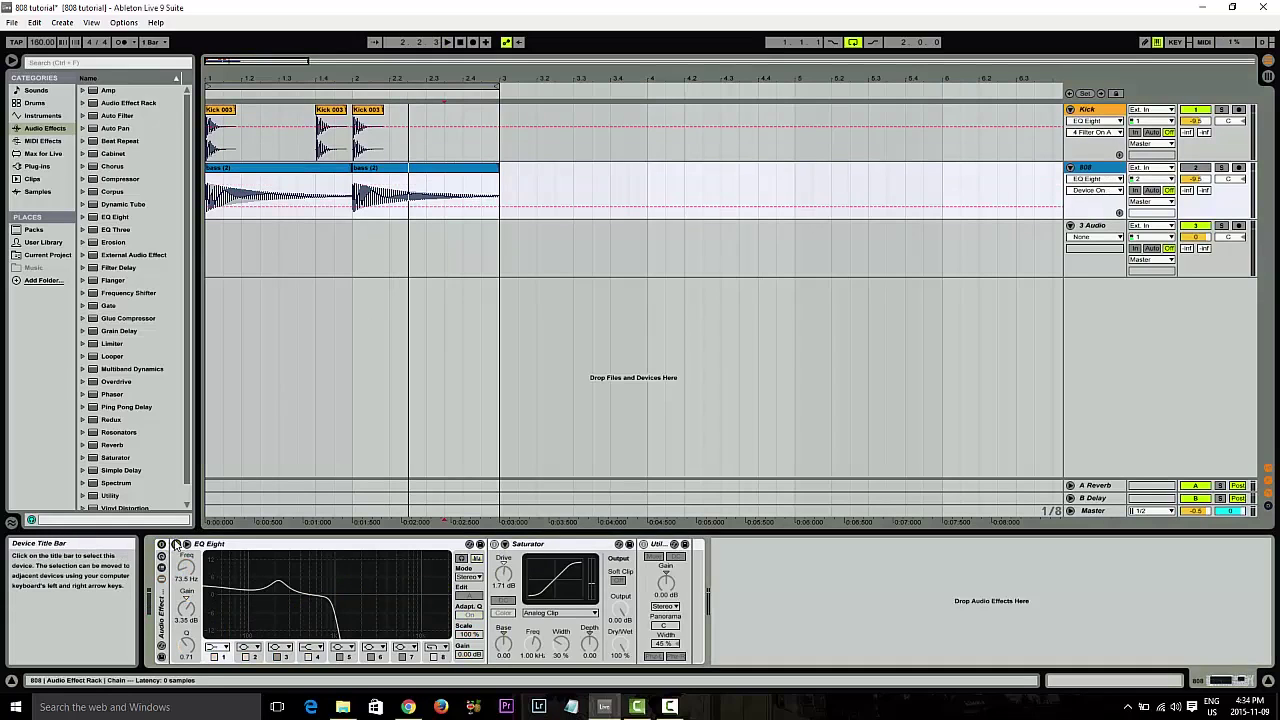
key(ctrl+a)
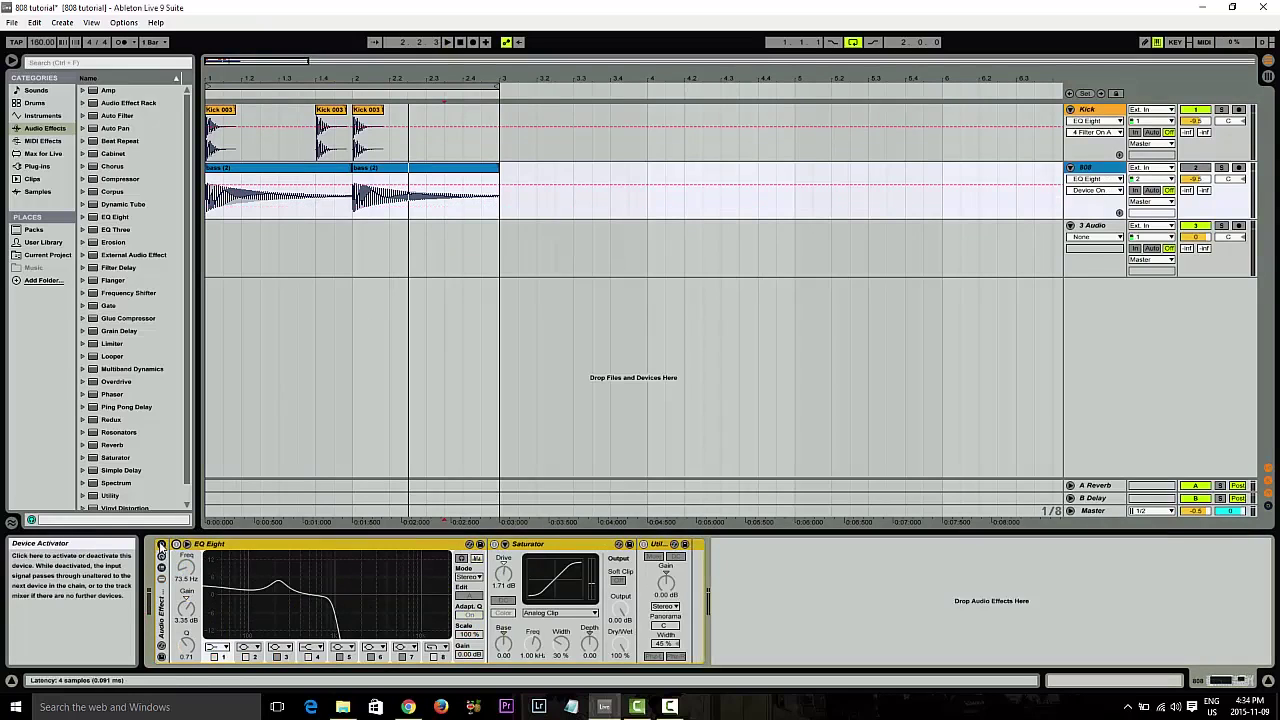
click(162, 548)
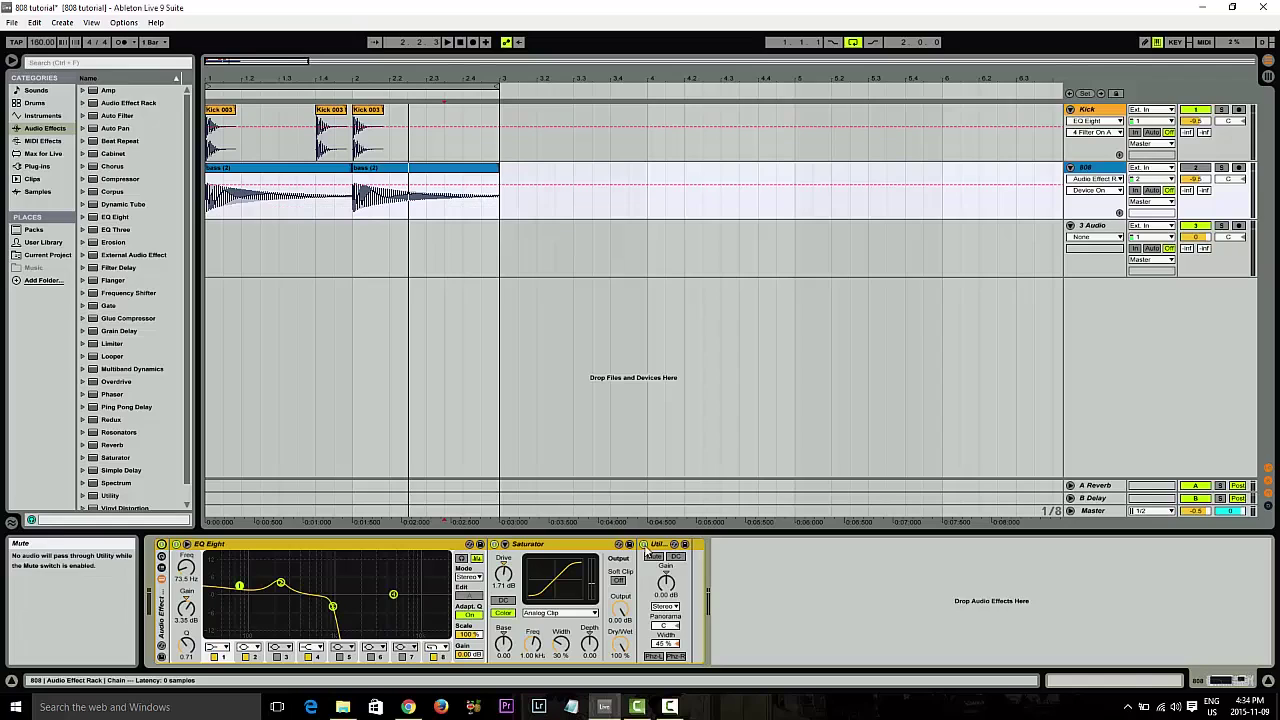
click(497, 548)
click(495, 546)
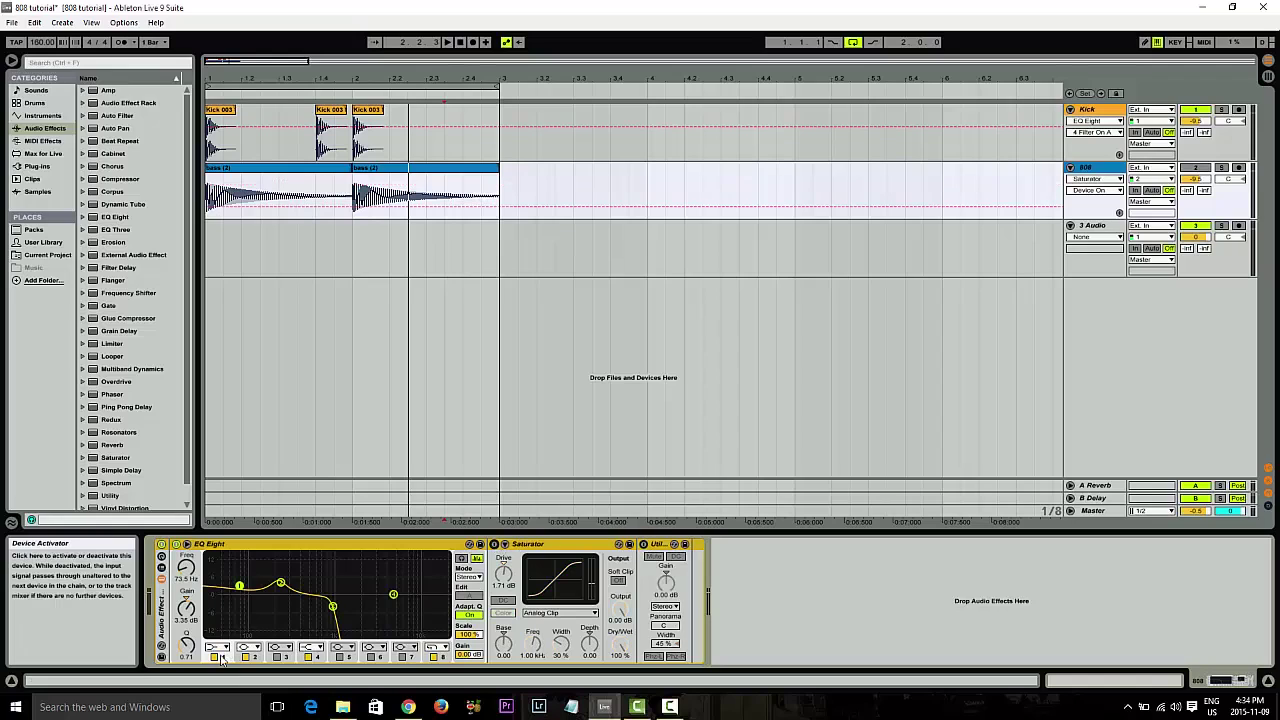
Turn off the 808 EQ's bands 1 and 2, then audition band 4's low-pass on and off
click(214, 656)
click(245, 656)
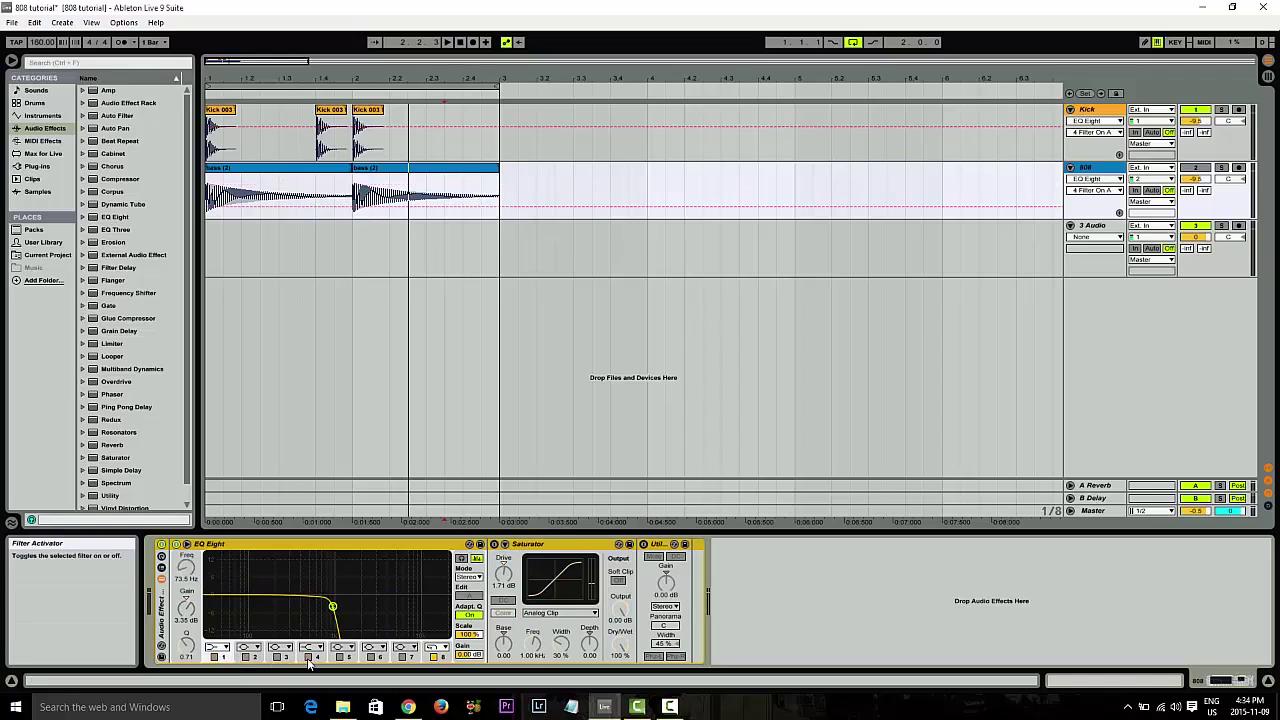
click(308, 656)
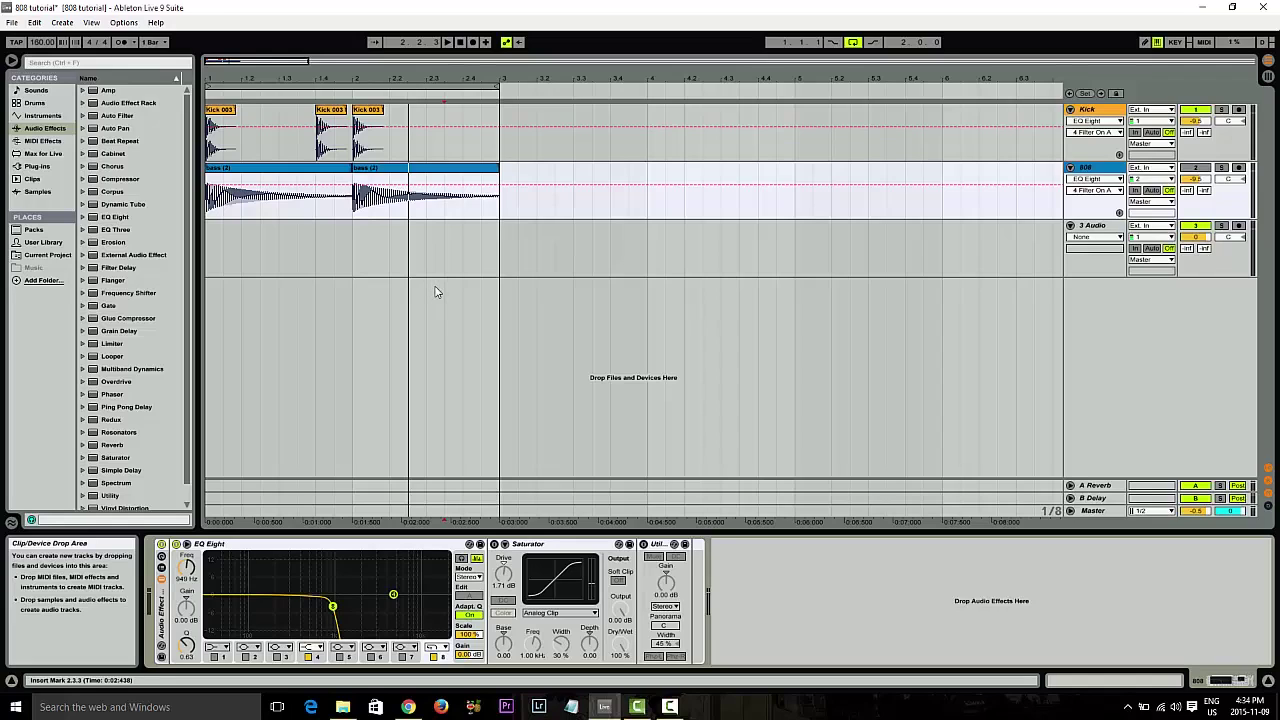
click(447, 42)
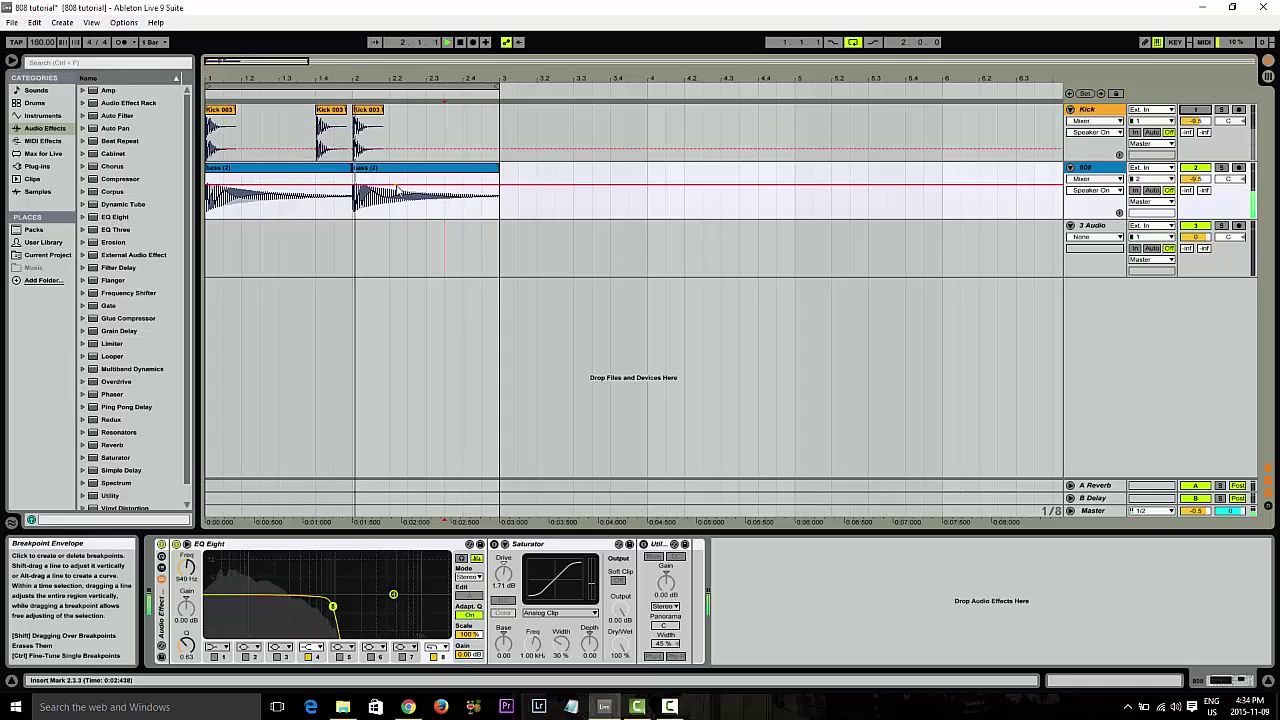
click(310, 657)
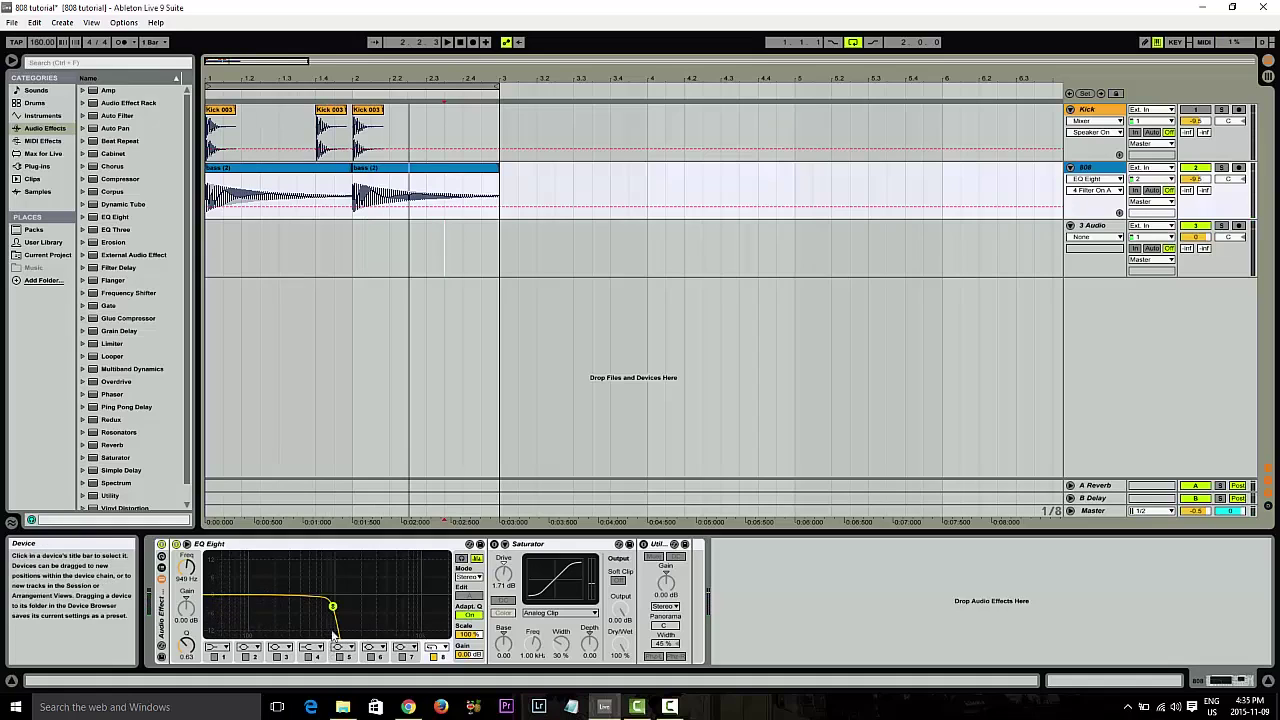
click(280, 657)
Turn off 808 EQ band 3, enable the 228 Hz boost, and compare against the Kick's EQ curve
click(281, 657)
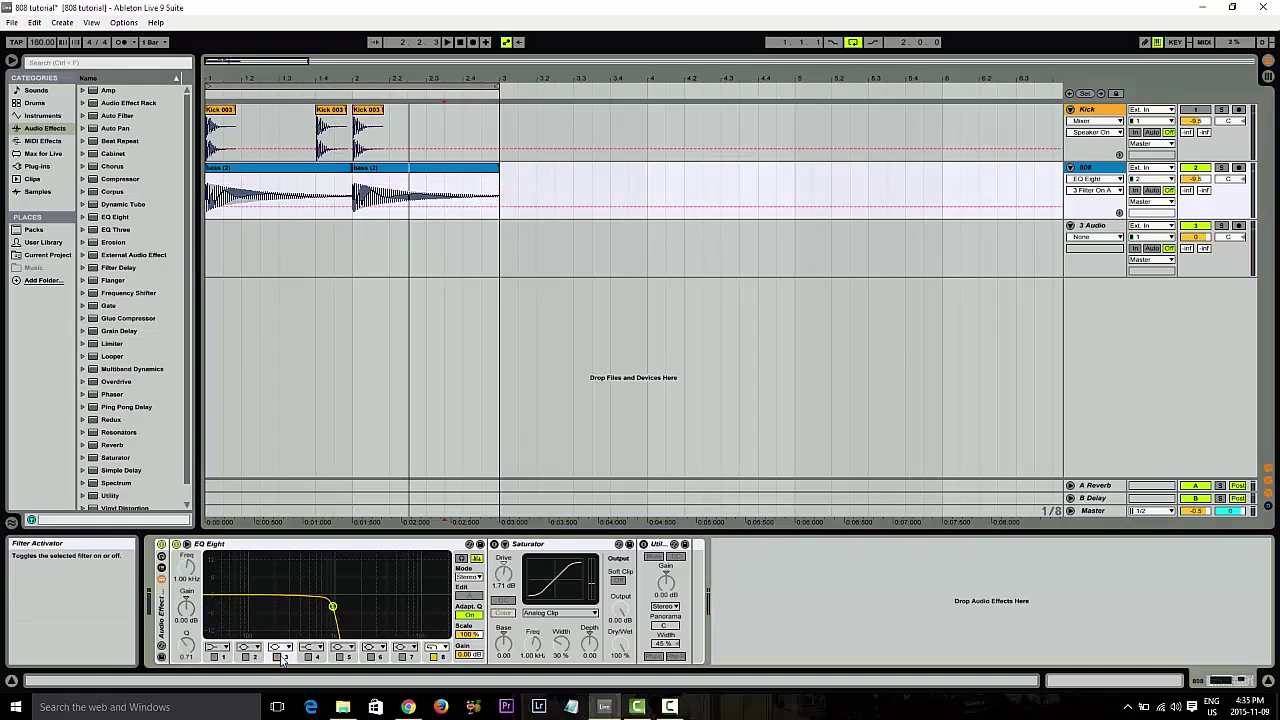
click(245, 657)
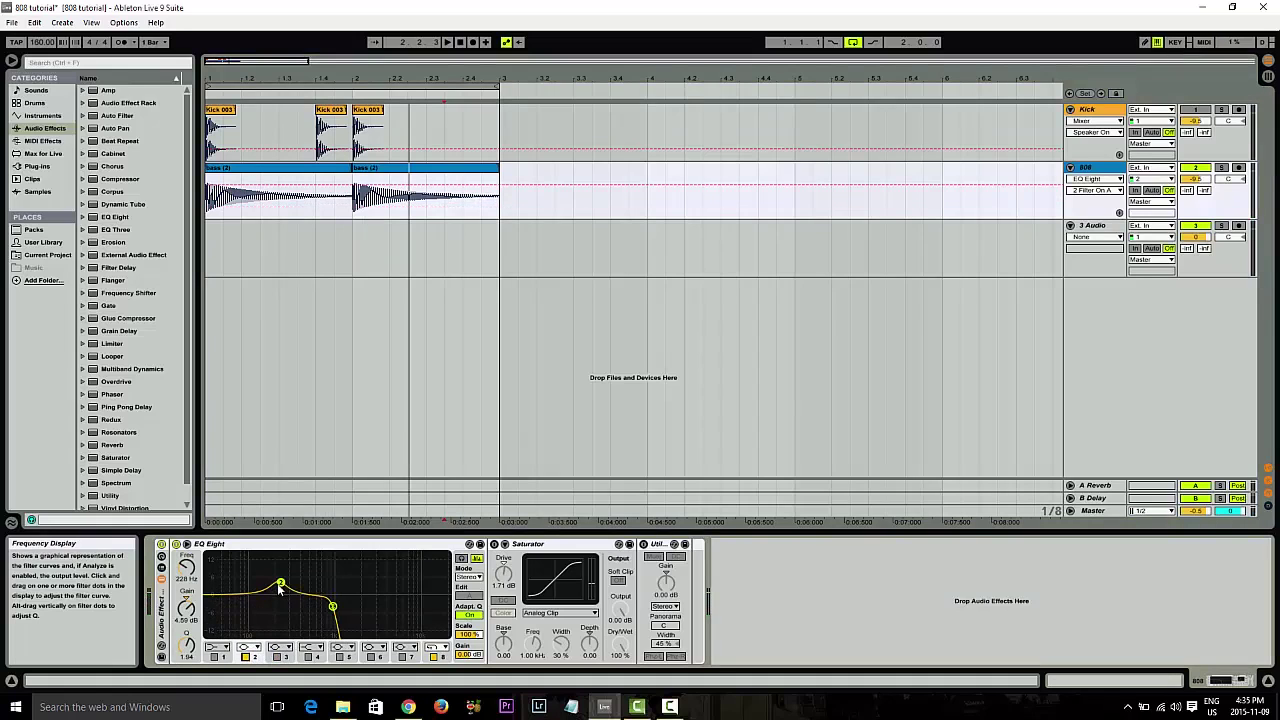
click(1093, 110)
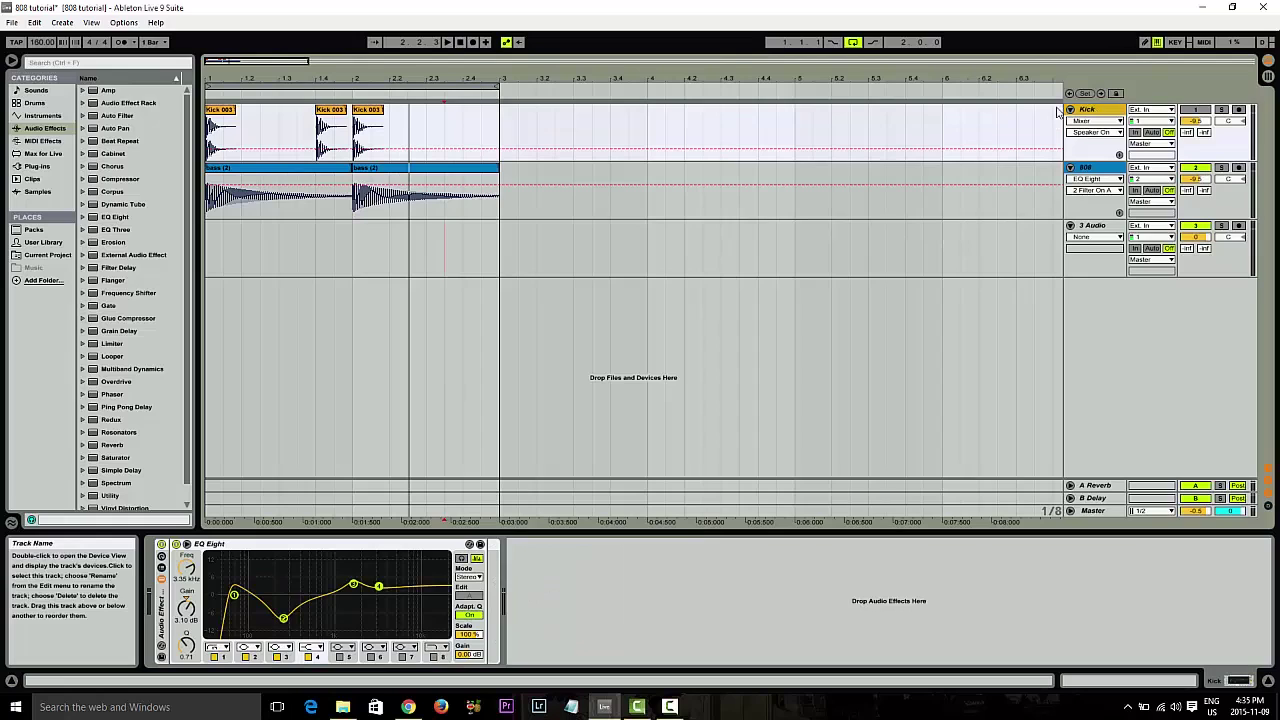
click(1088, 168)
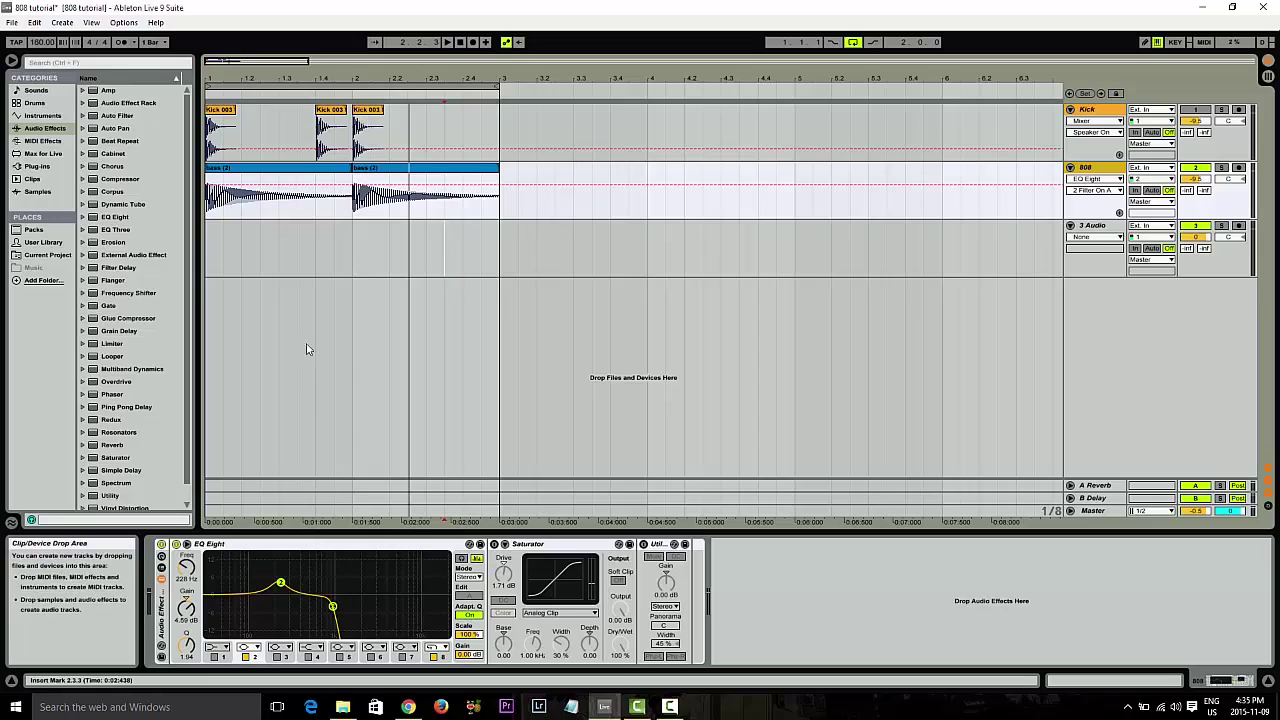
During playback, toggle band 4 on and off, then compare the 228 Hz boost and keep it on
click(309, 657)
key(space)
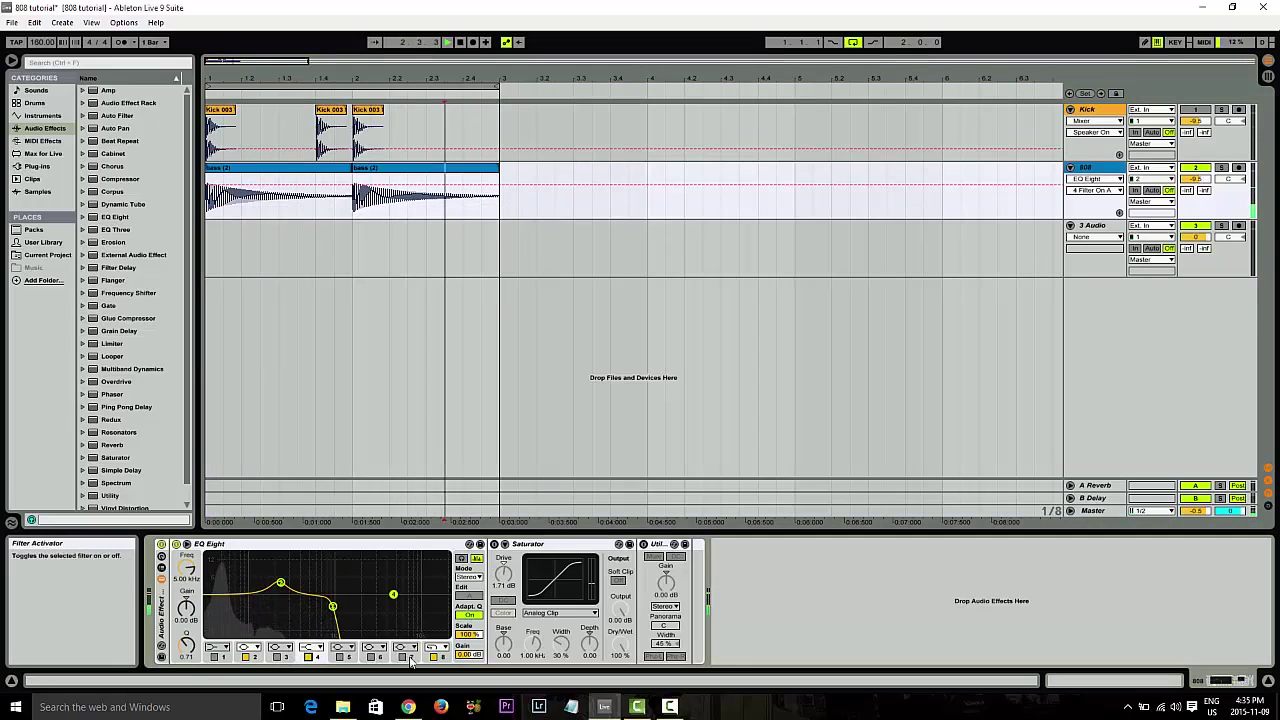
click(309, 657)
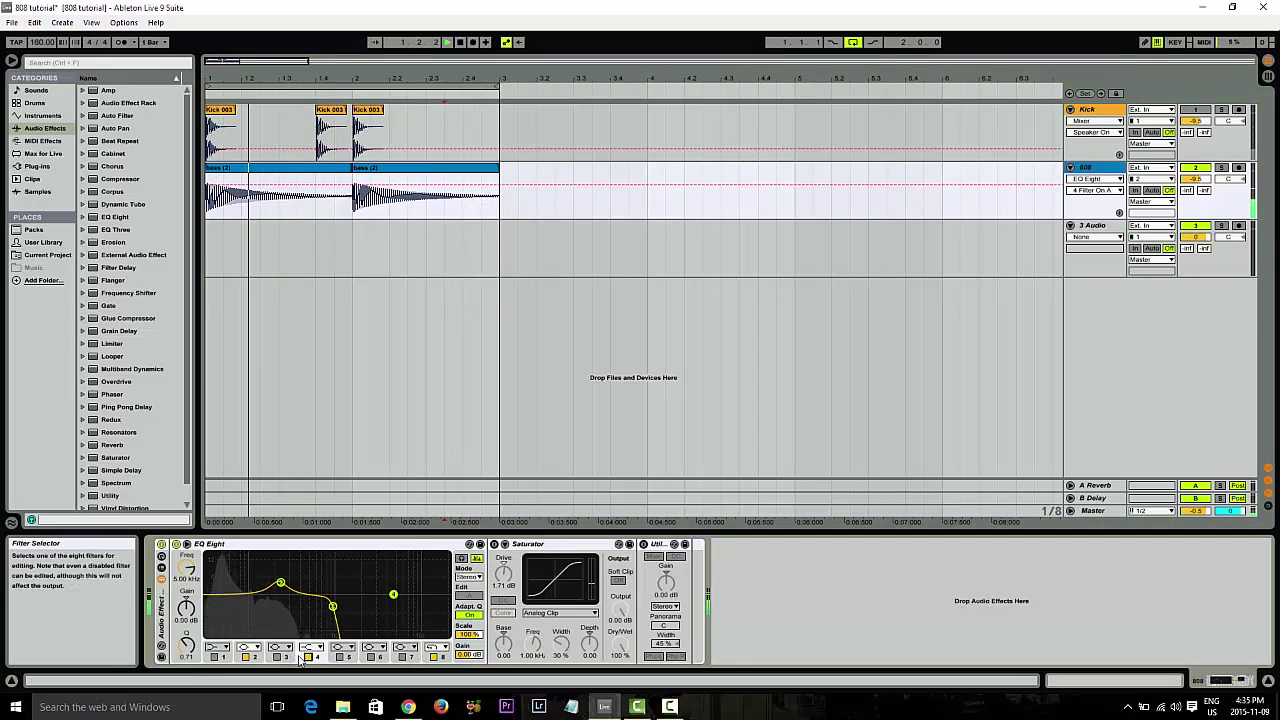
click(245, 657)
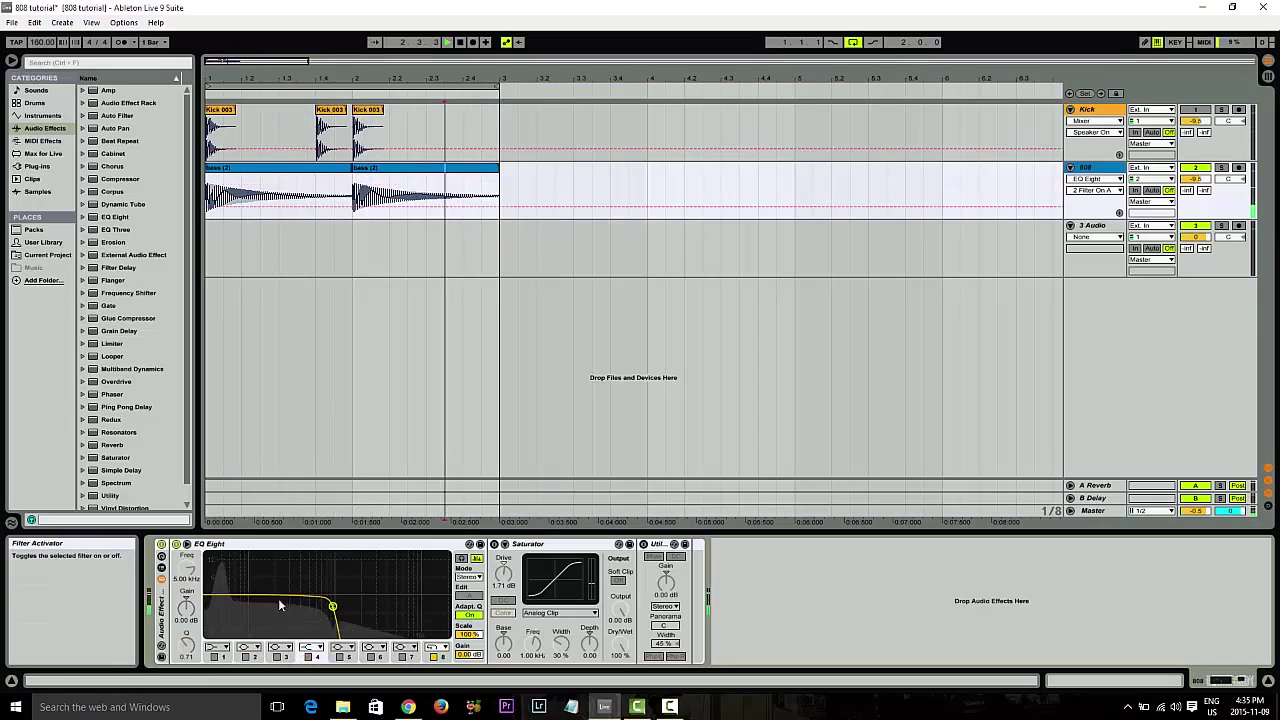
click(247, 657)
Enable the 808's 73.5 Hz low band, compare it off and on, and leave it active
click(214, 657)
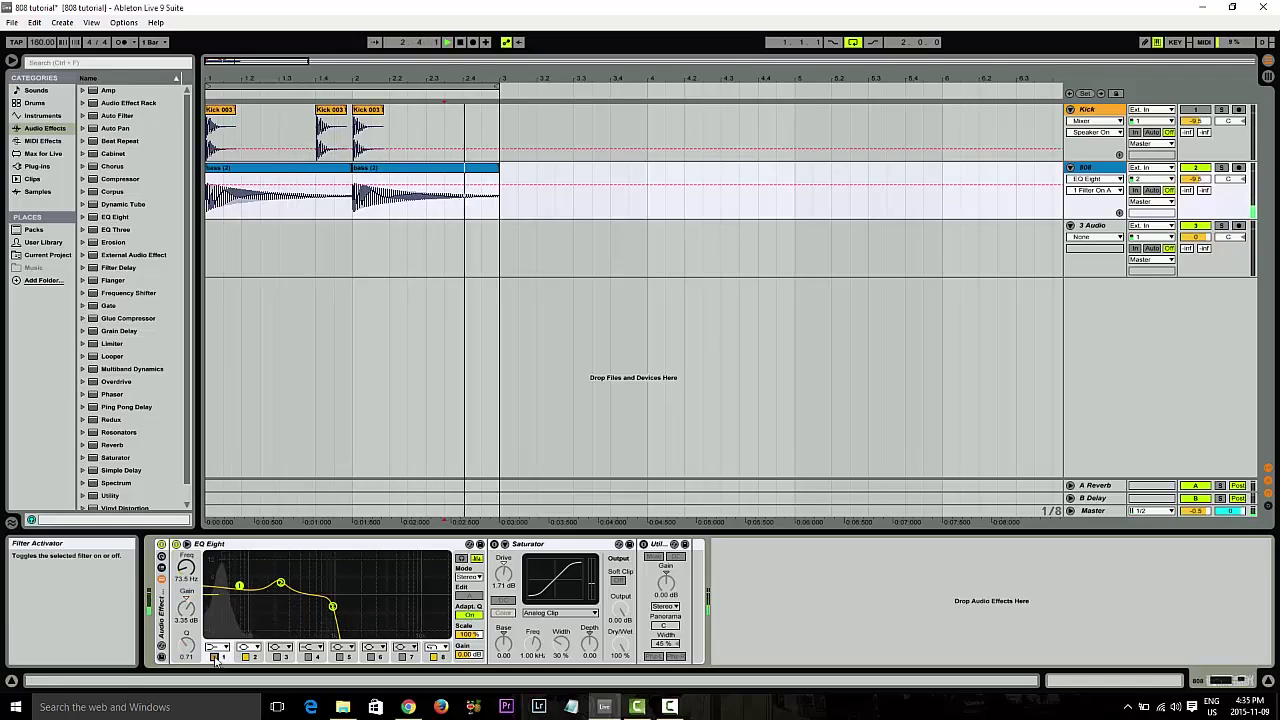
click(215, 657)
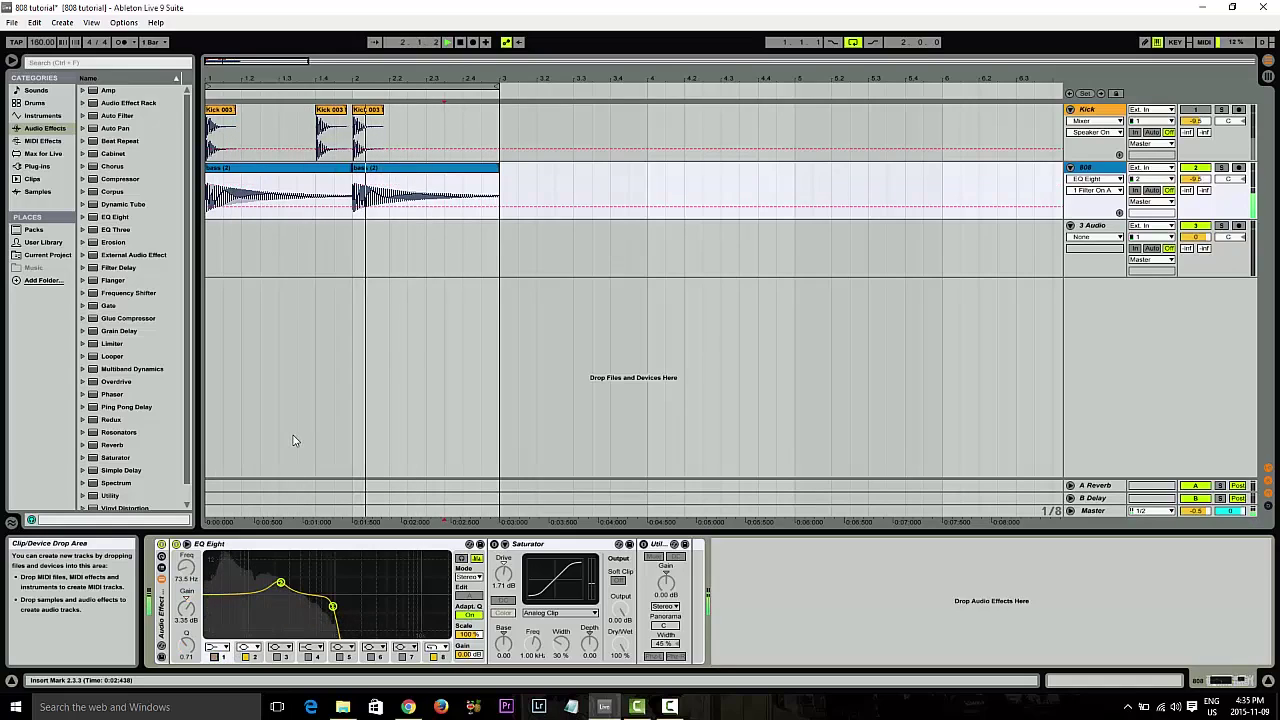
click(215, 657)
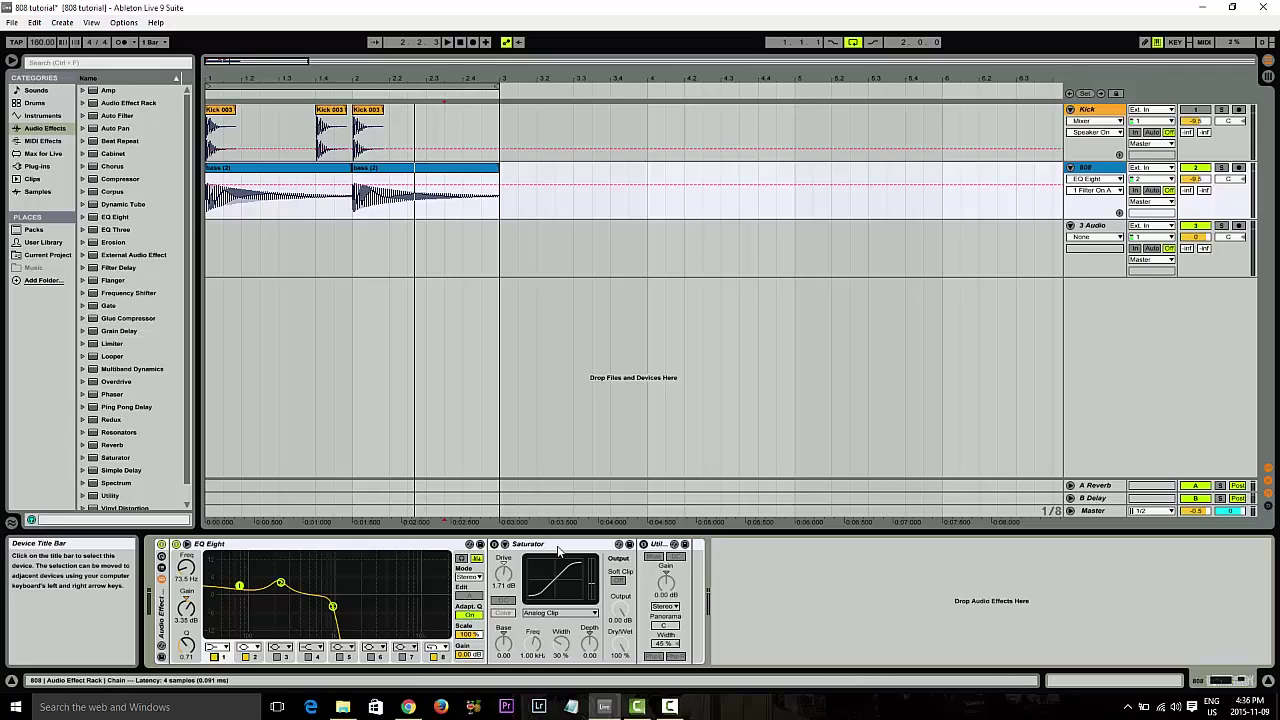
Play the 808 and A/B its Analog Clip Saturator (1.71 dB drive) off and on, leaving it active
click(558, 549)
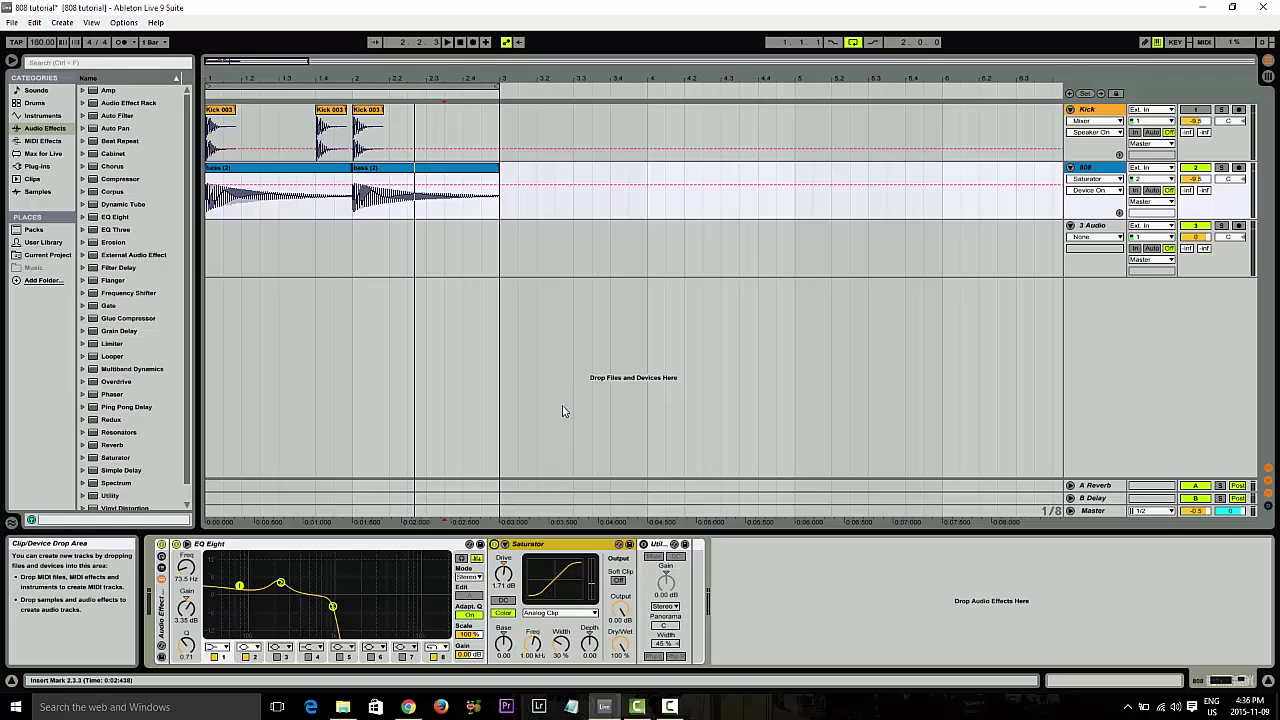
key(space)
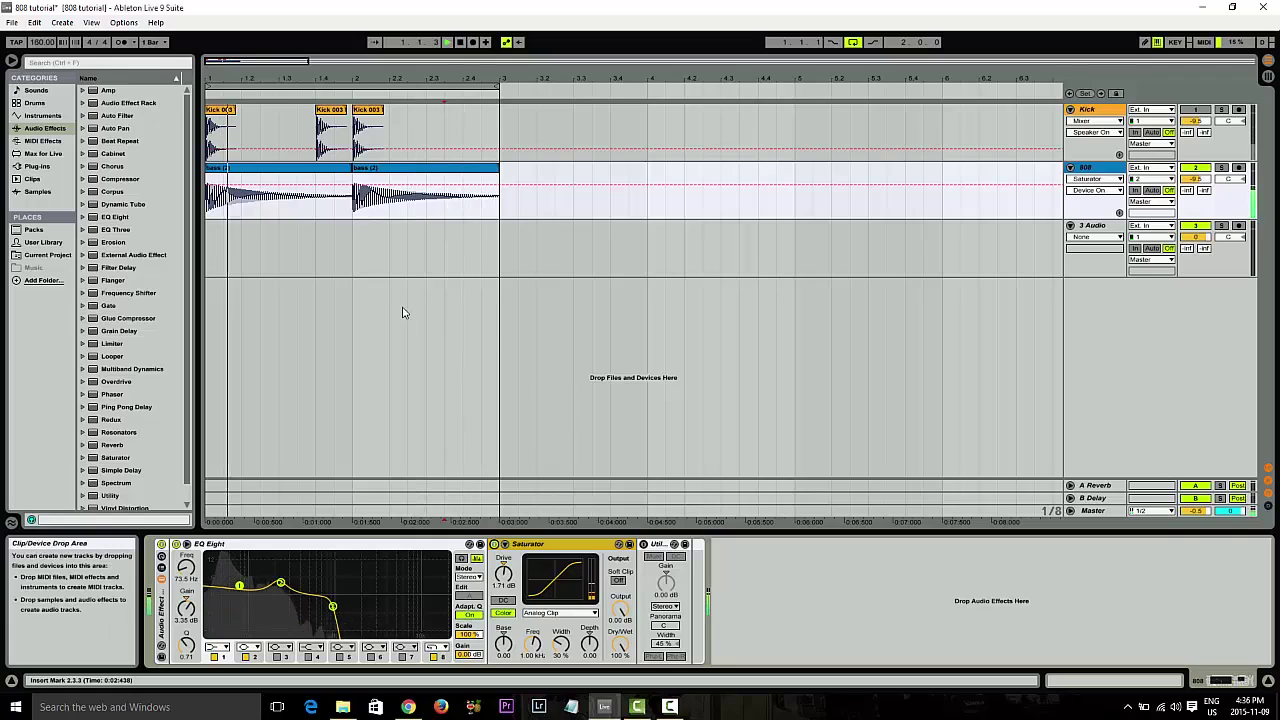
click(494, 545)
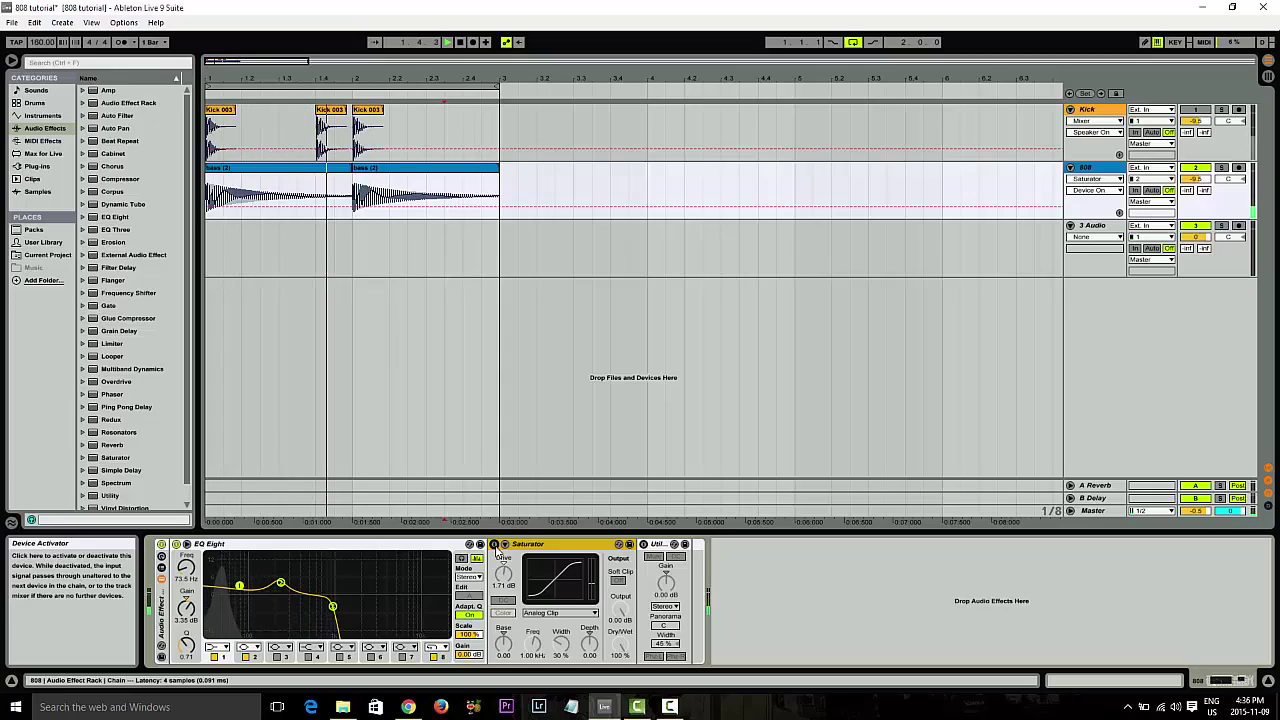
click(494, 545)
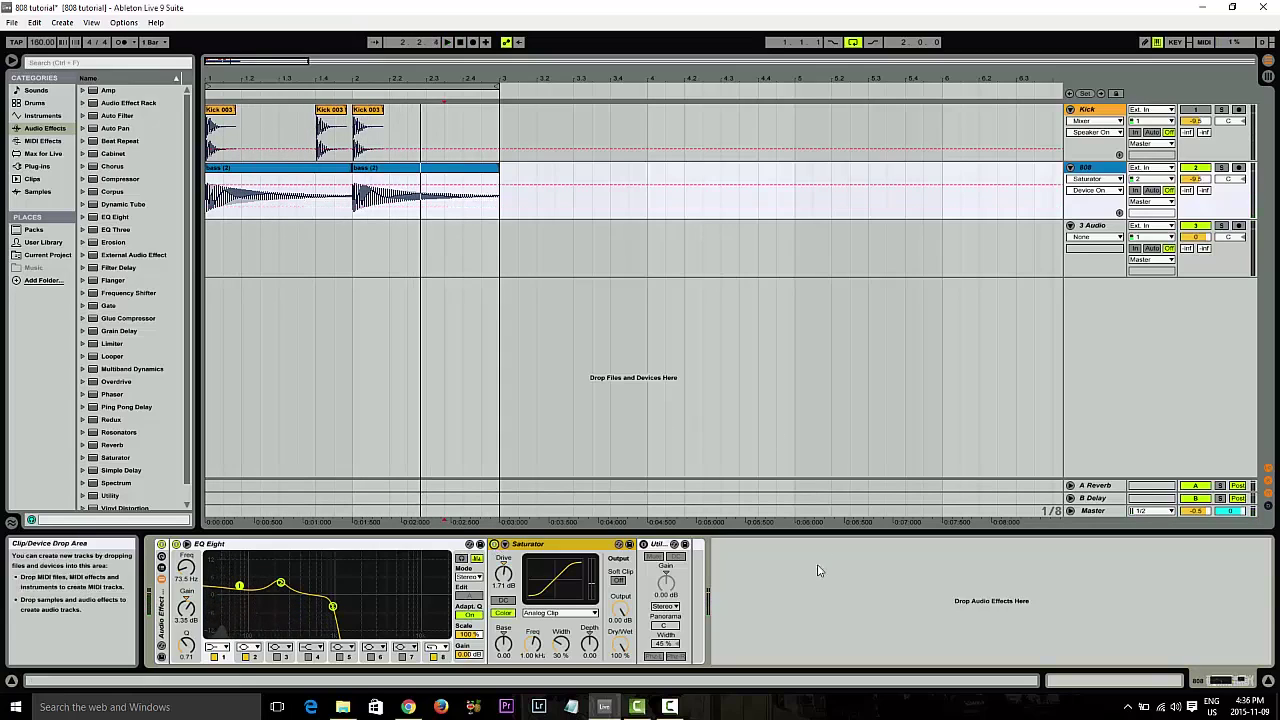
Play the 808, toggle its 45 % width Utility off and back on, then stop playback
click(658, 545)
click(644, 545)
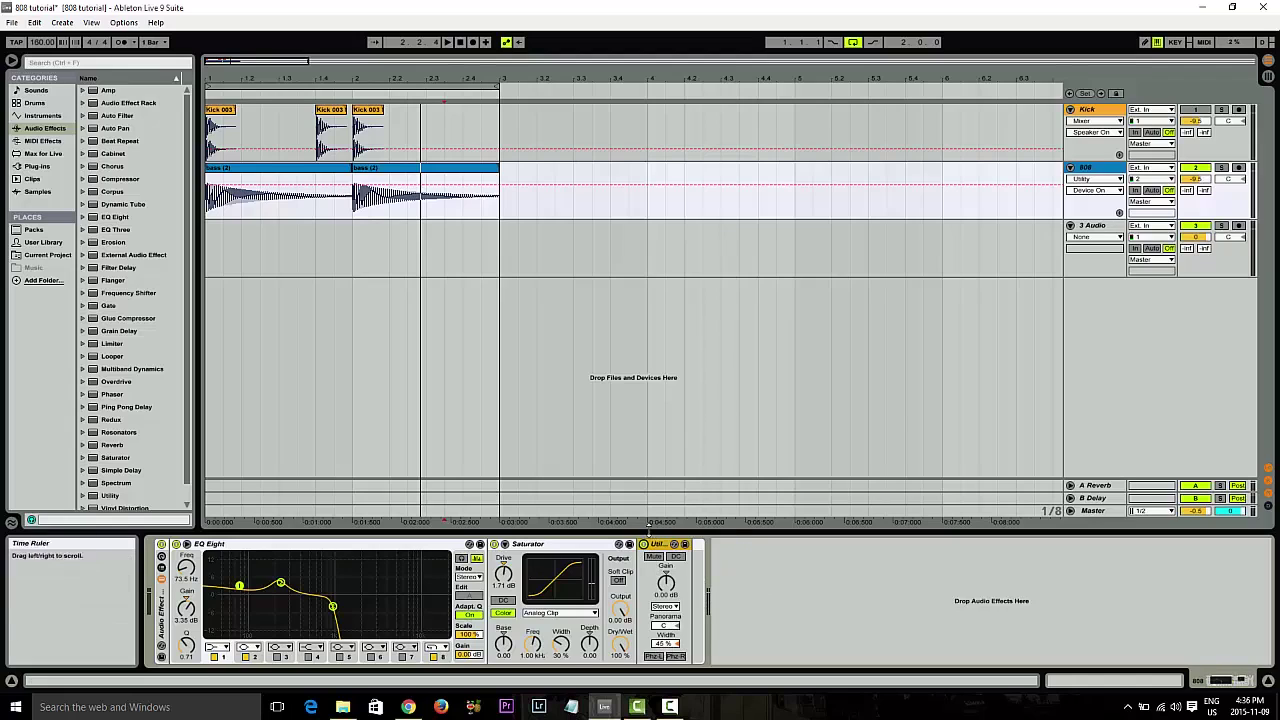
key(space)
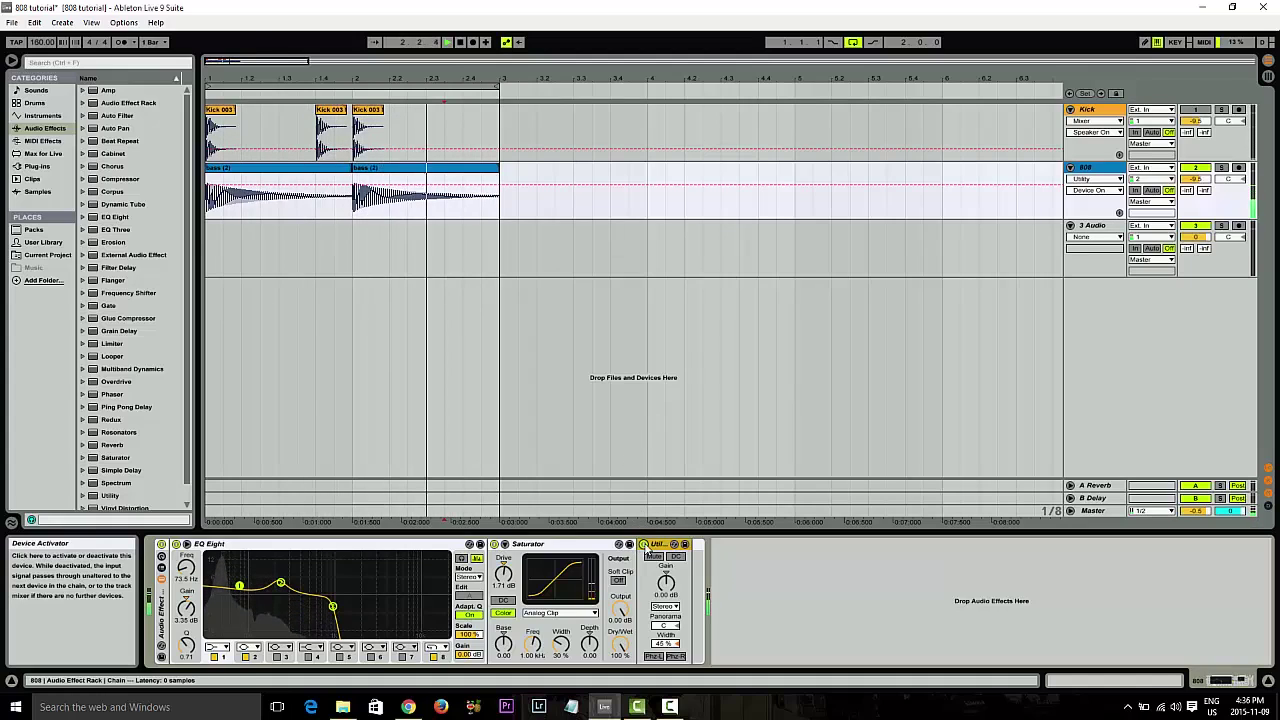
click(644, 544)
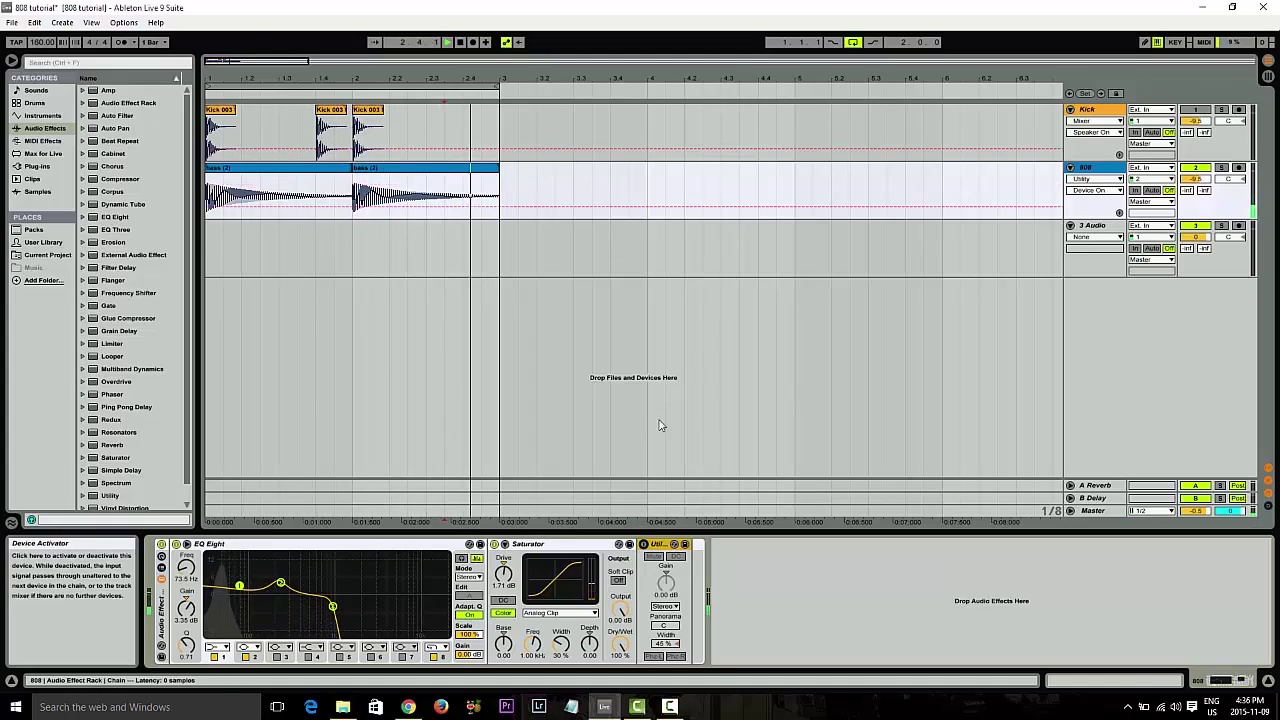
click(644, 544)
key(space)
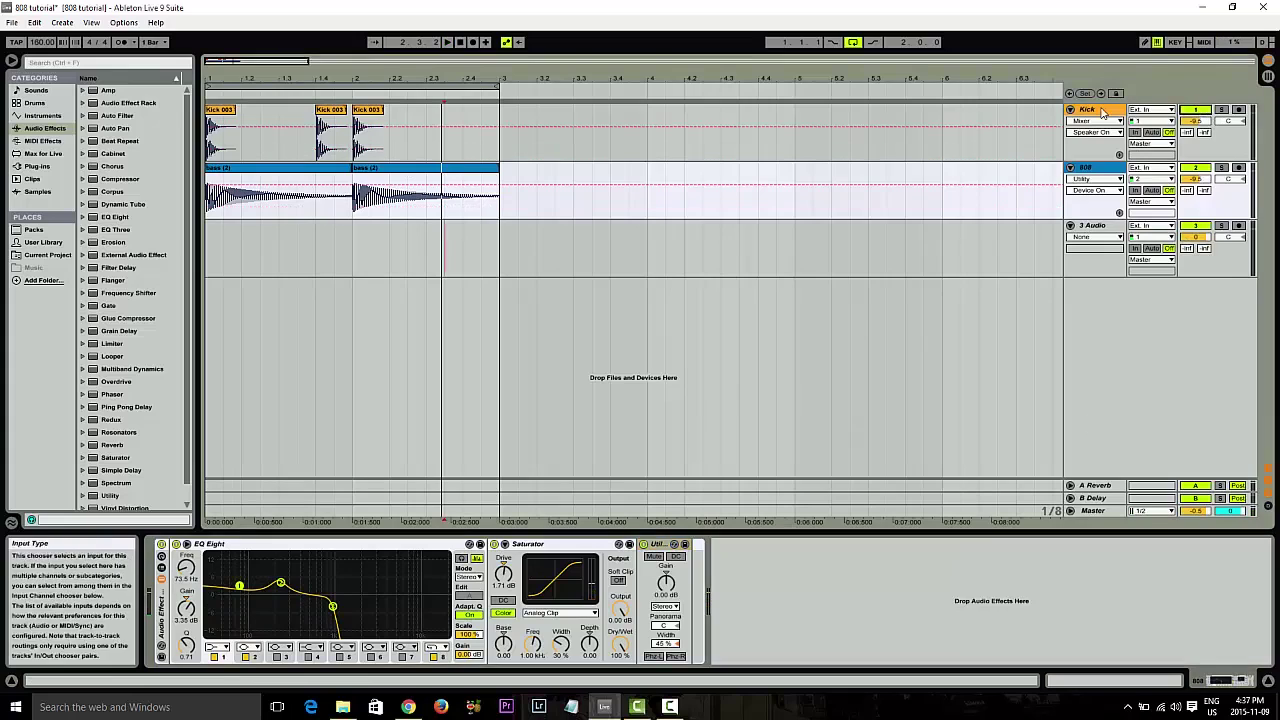
Bypass the 808's effect chain and the Kick's EQ Eight, and play the unprocessed tracks
click(1101, 111)
click(1094, 170)
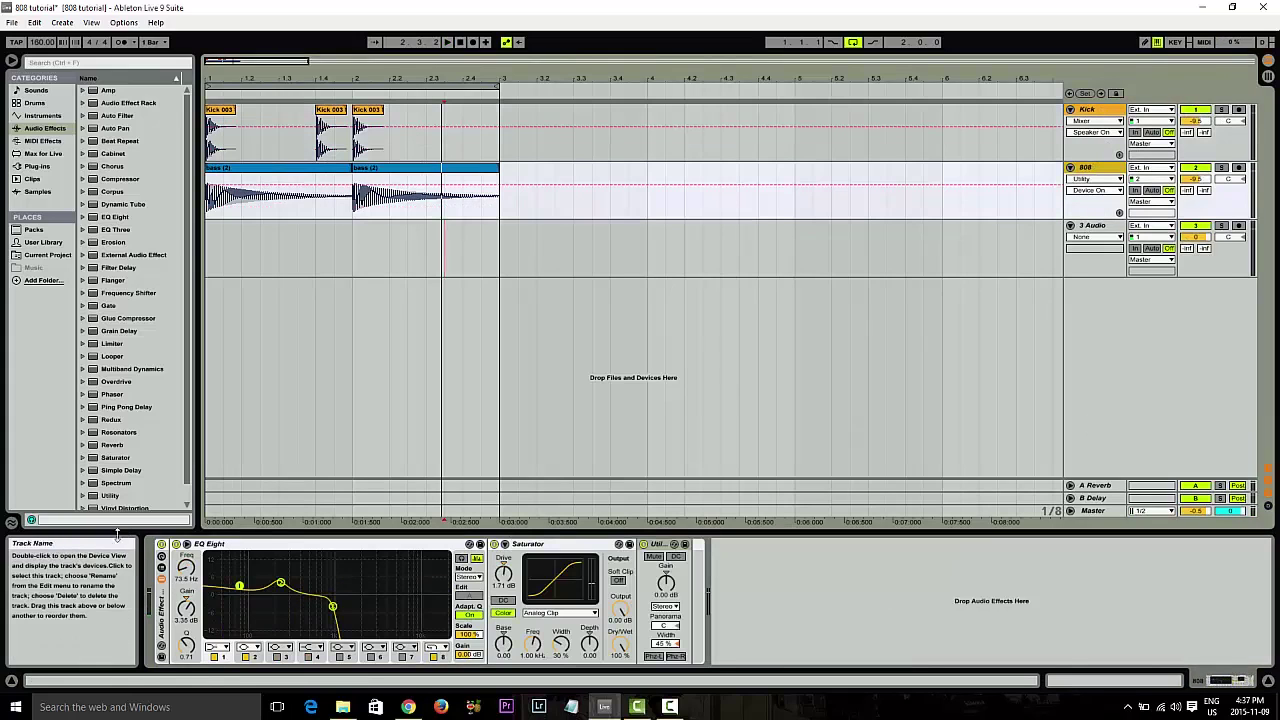
click(923, 206)
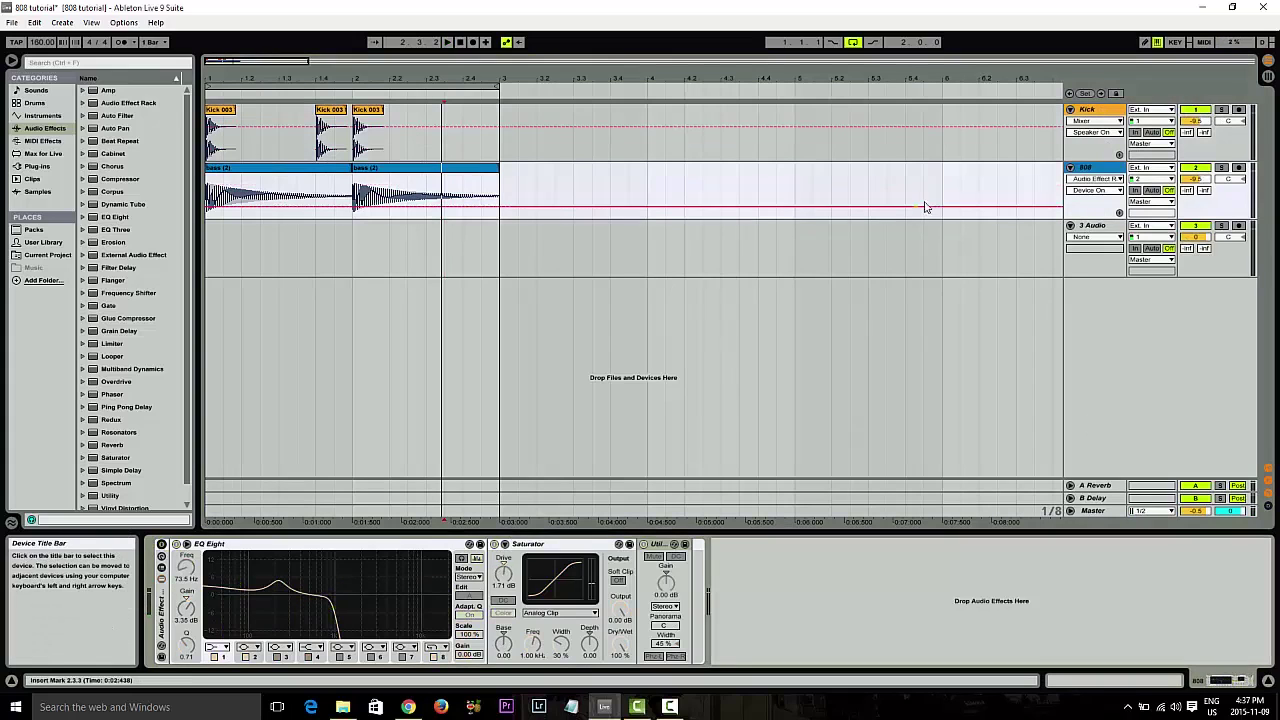
click(1121, 112)
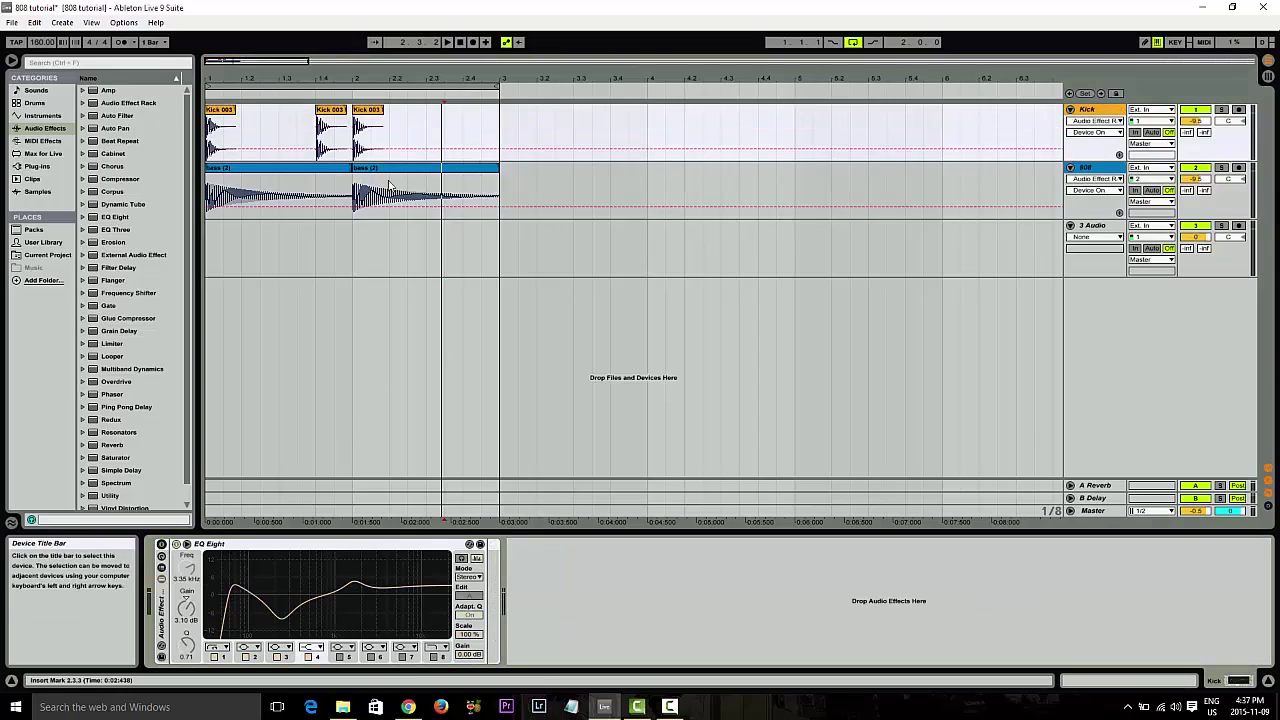
click(447, 44)
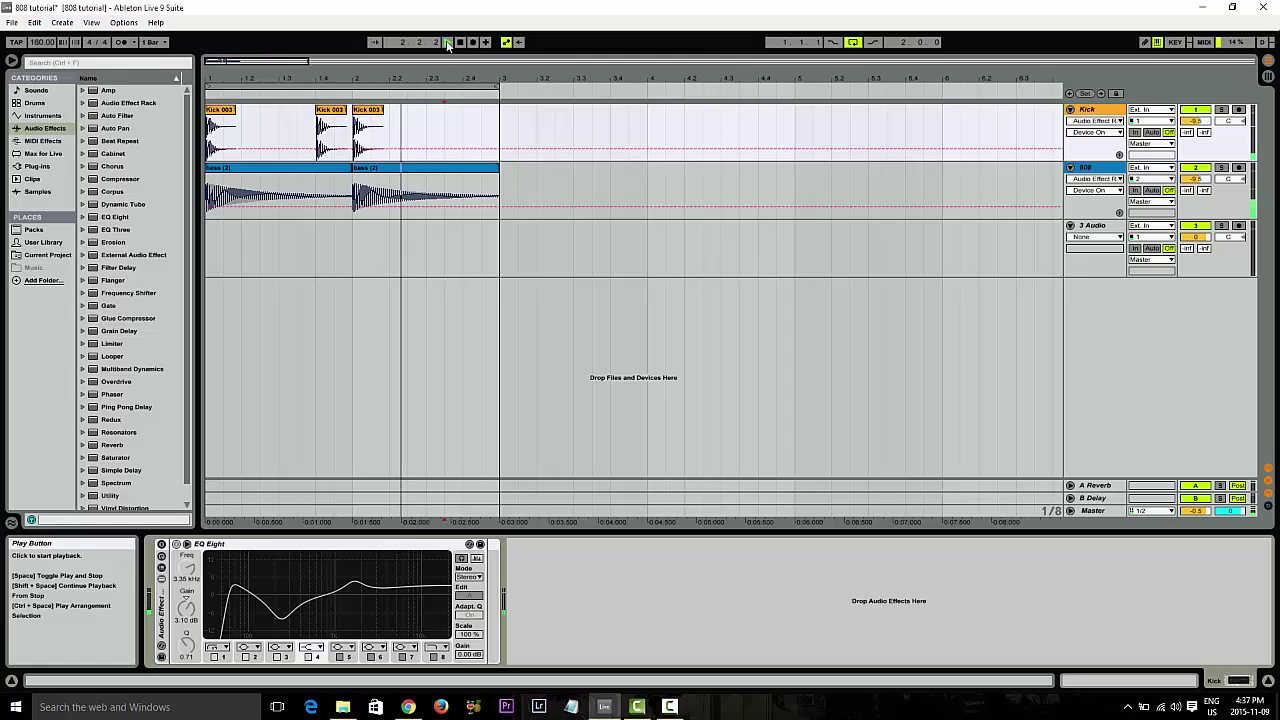
key(space)
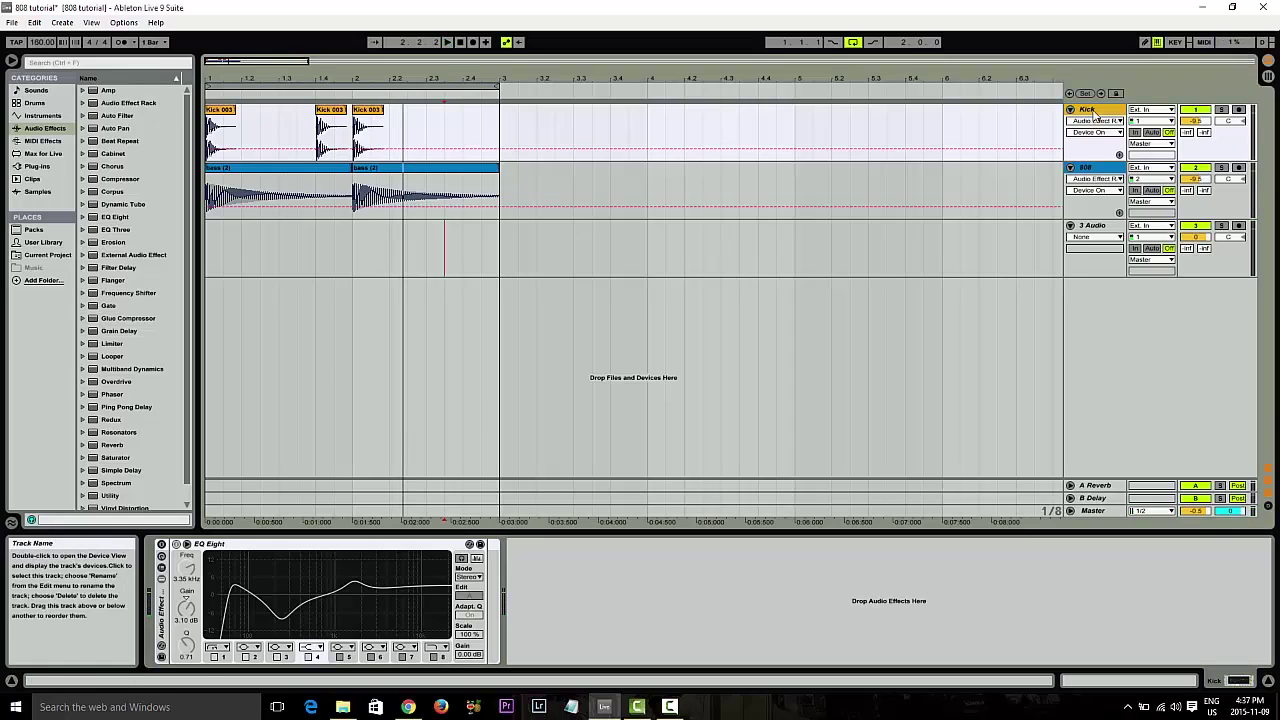
Re-enable the Kick's EQ Eight and the 808's effect chain, then play and stop the processed mix
click(330, 595)
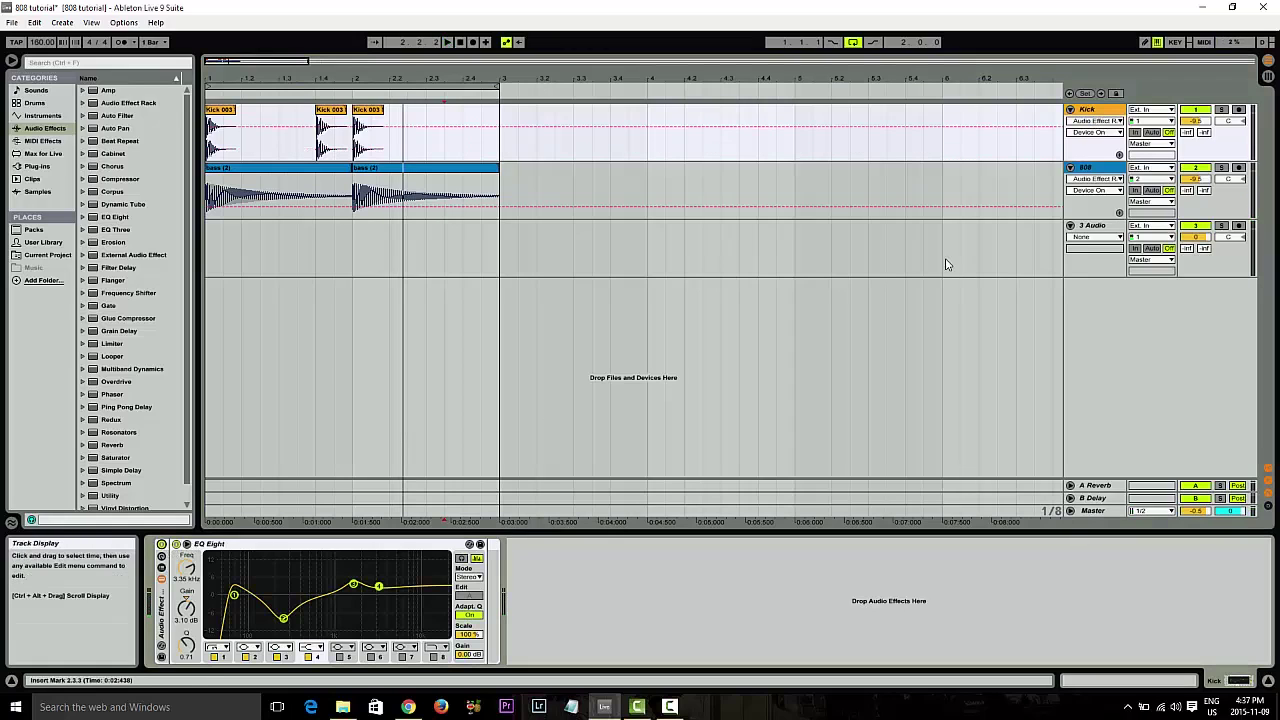
key(Down)
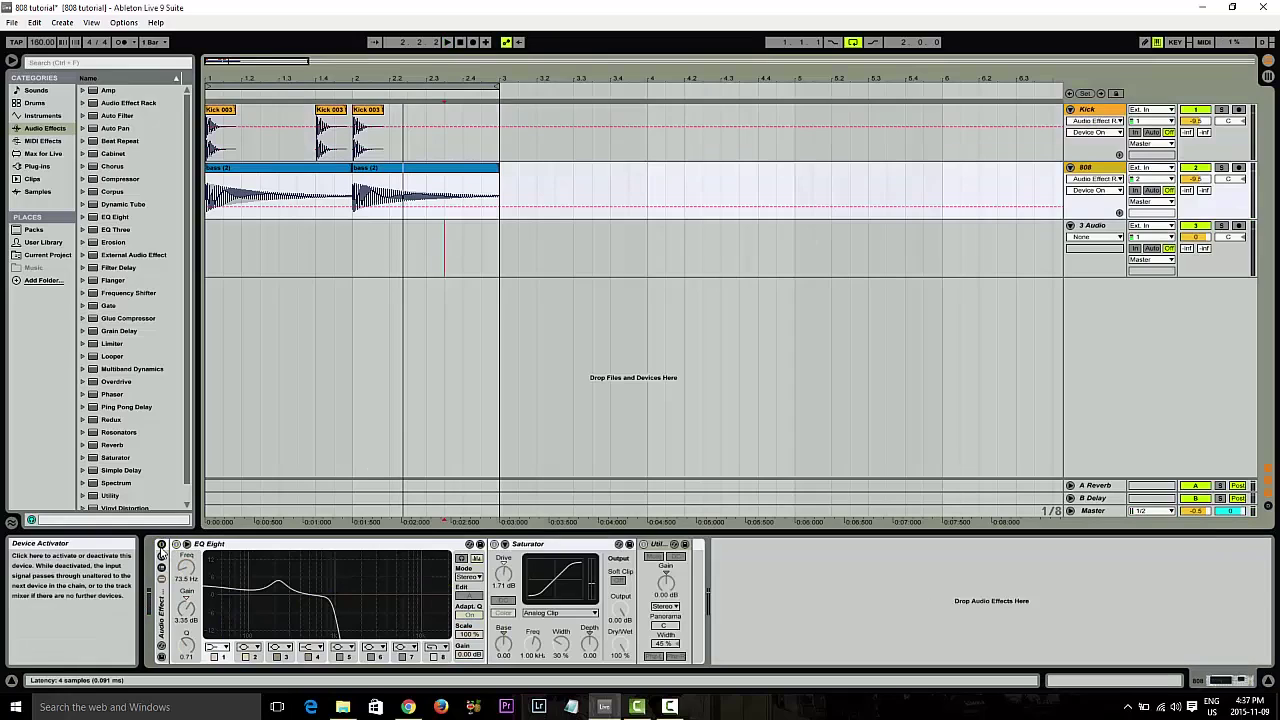
click(161, 546)
click(448, 42)
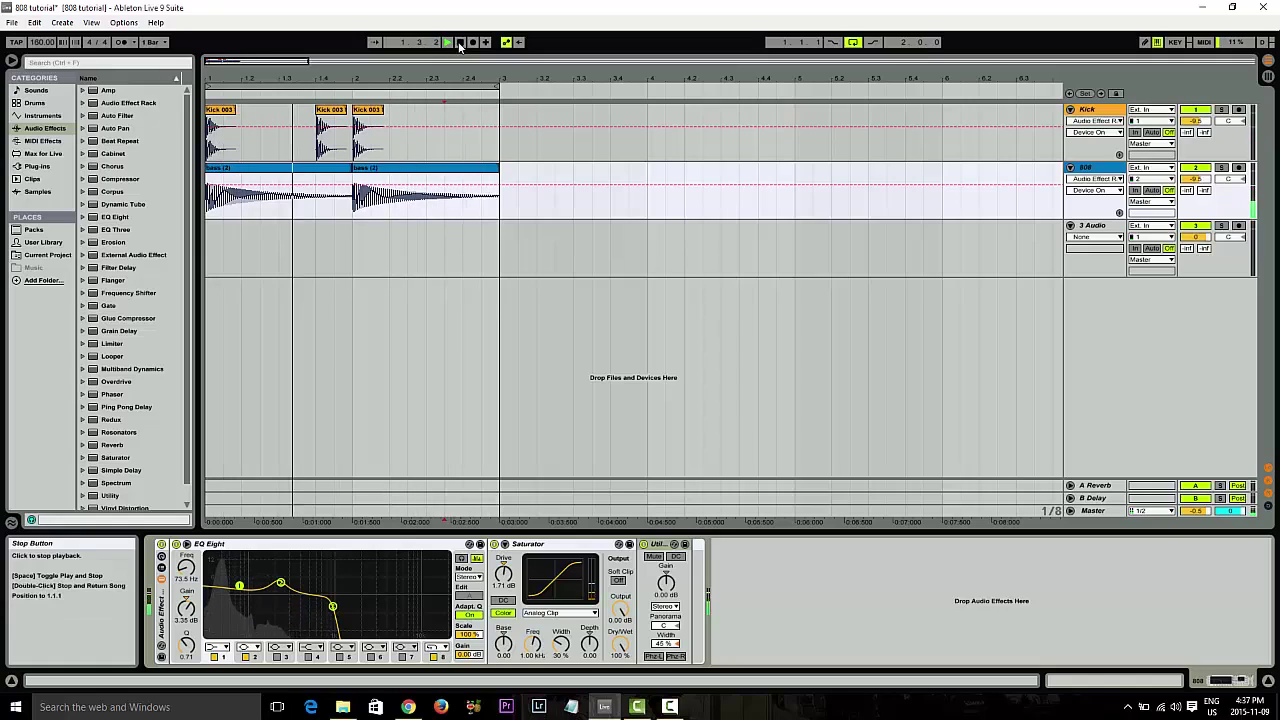
click(460, 42)
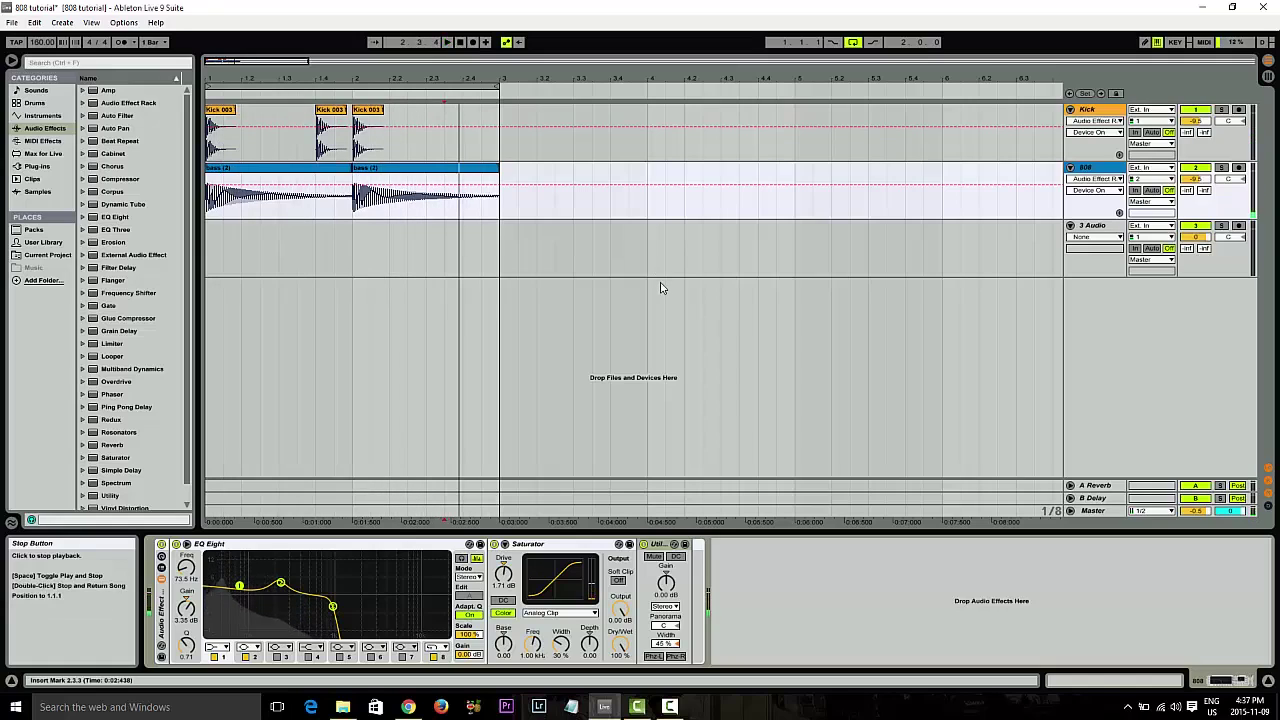